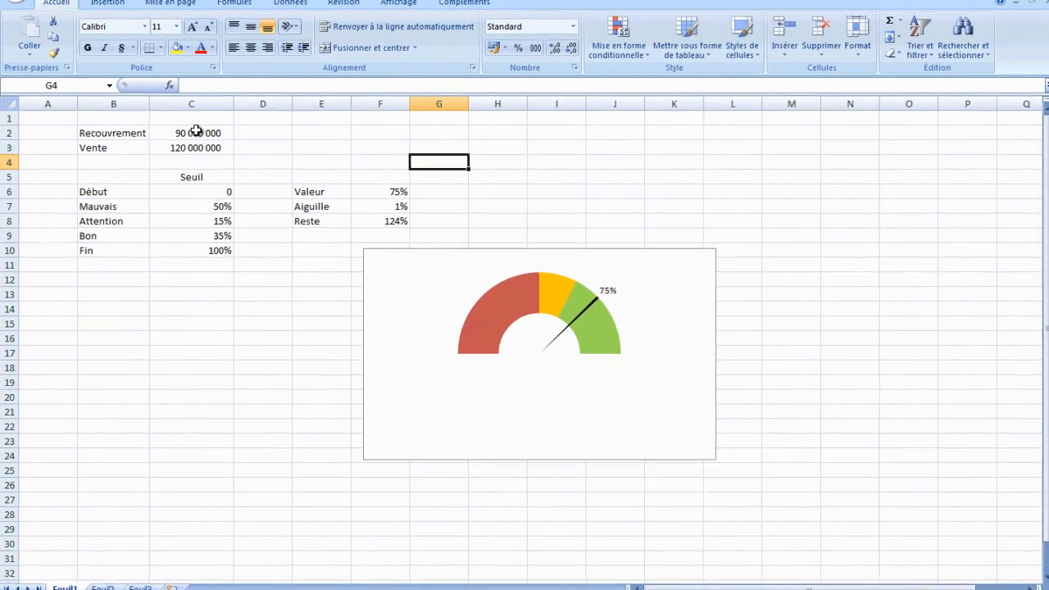
Step: Set the Recouvrement amount in C2 to 70000000 to test the gauge chart's needle
{"action": "left_click", "coordinate": [239, 91]}
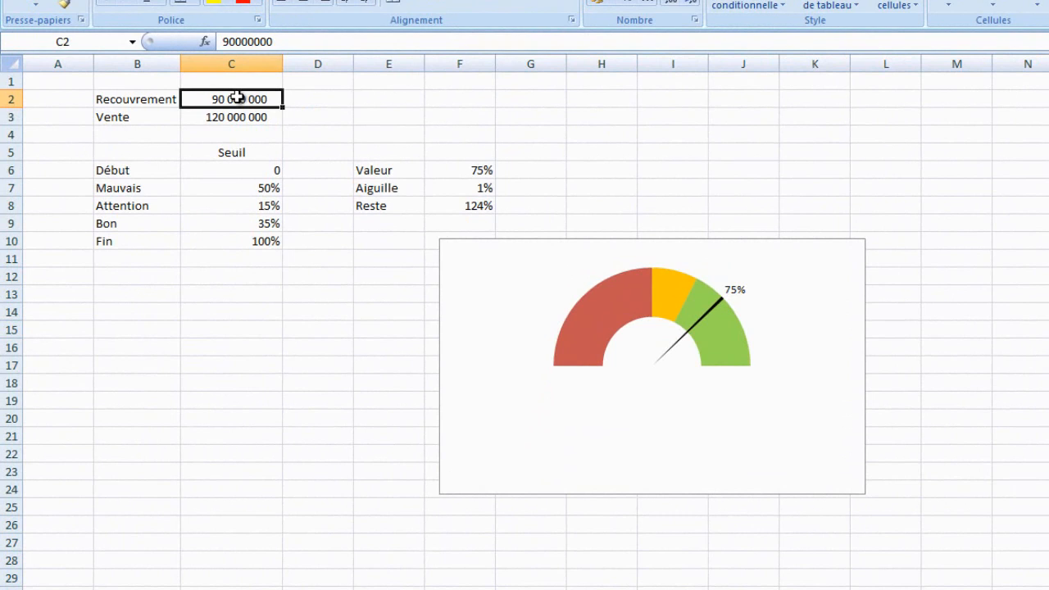
{"action": "type", "text": "7"}
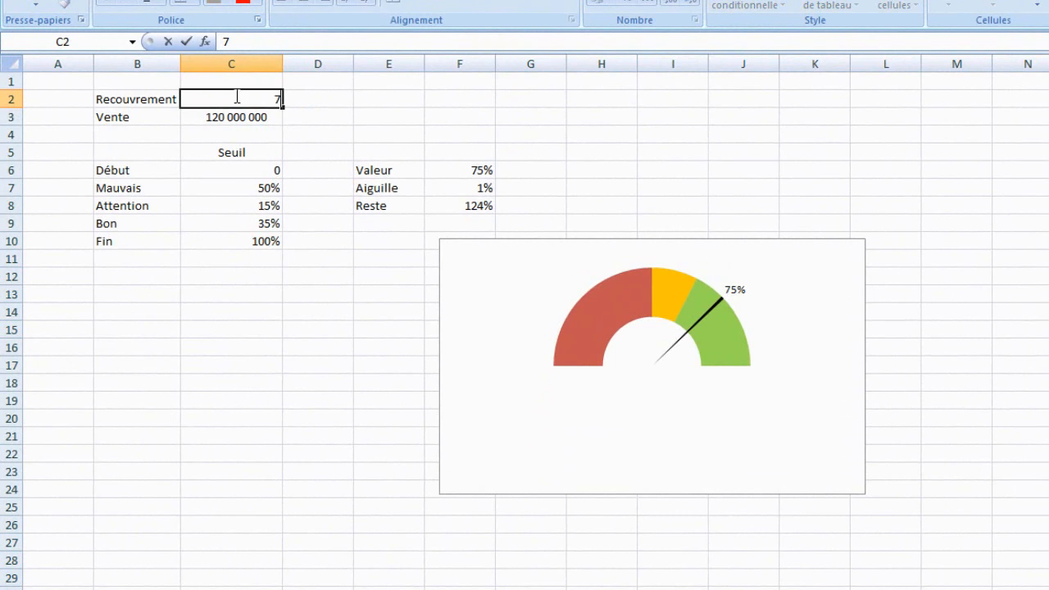
{"action": "type", "text": "0000"}
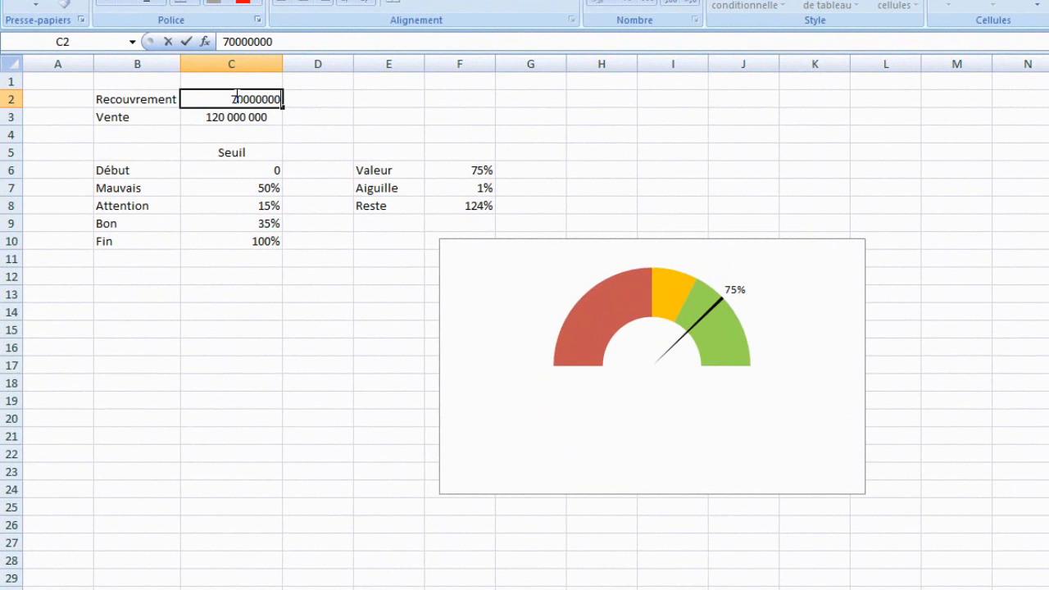
{"action": "type", "text": "000"}
{"action": "left_click", "coordinate": [410, 113]}
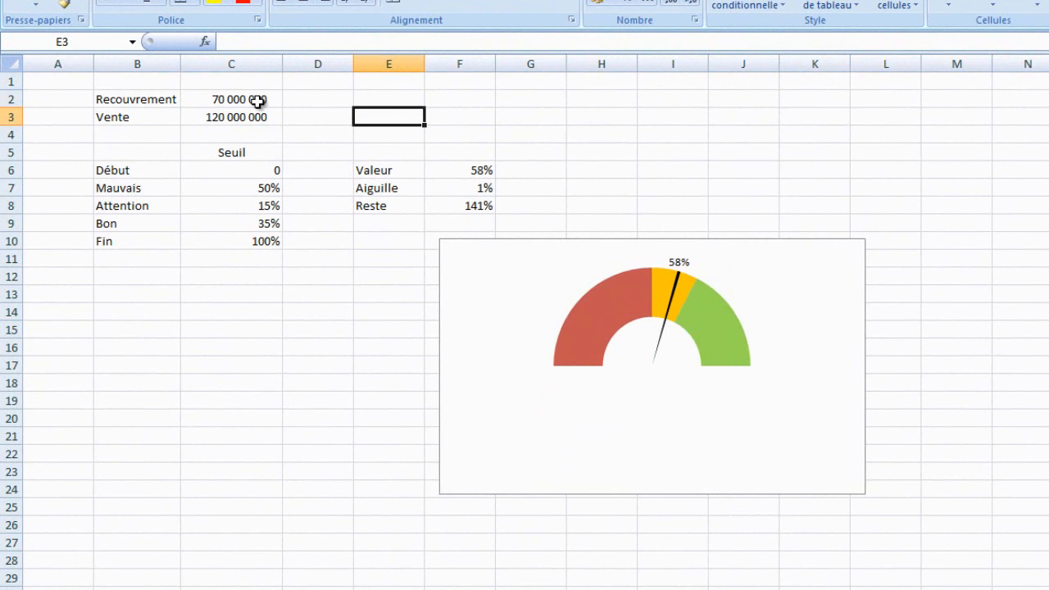
Step: Replace the Recouvrement amount in C2 with 100000000 to test the gauge again
{"action": "left_click", "coordinate": [259, 100]}
{"action": "left_click", "coordinate": [280, 42]}
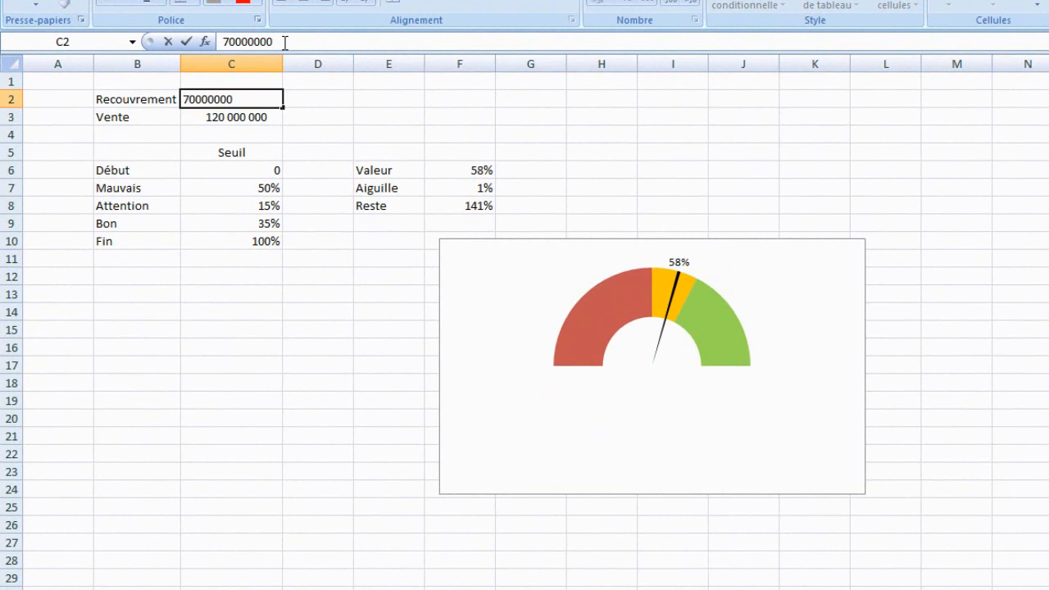
{"action": "key", "text": "BackSpace"}
{"action": "key", "text": "BackSpace"}
{"action": "key", "text": "BackSpace"}
{"action": "key", "text": "BackSpace"}
{"action": "key", "text": "BackSpace"}
{"action": "key", "text": "BackSpace"}
{"action": "key", "text": "BackSpace"}
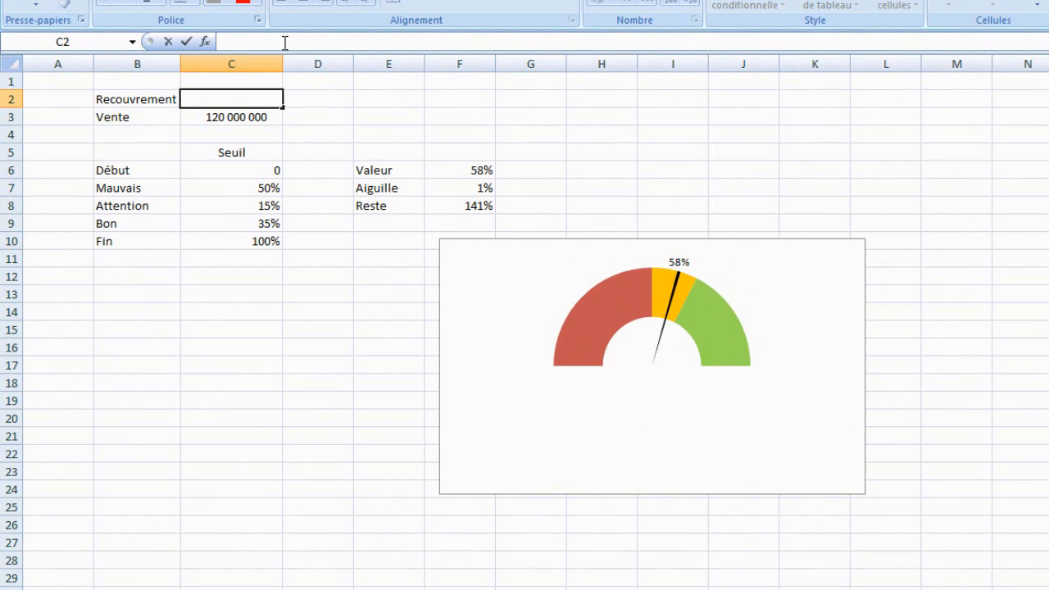
{"action": "type", "text": "1000000"}
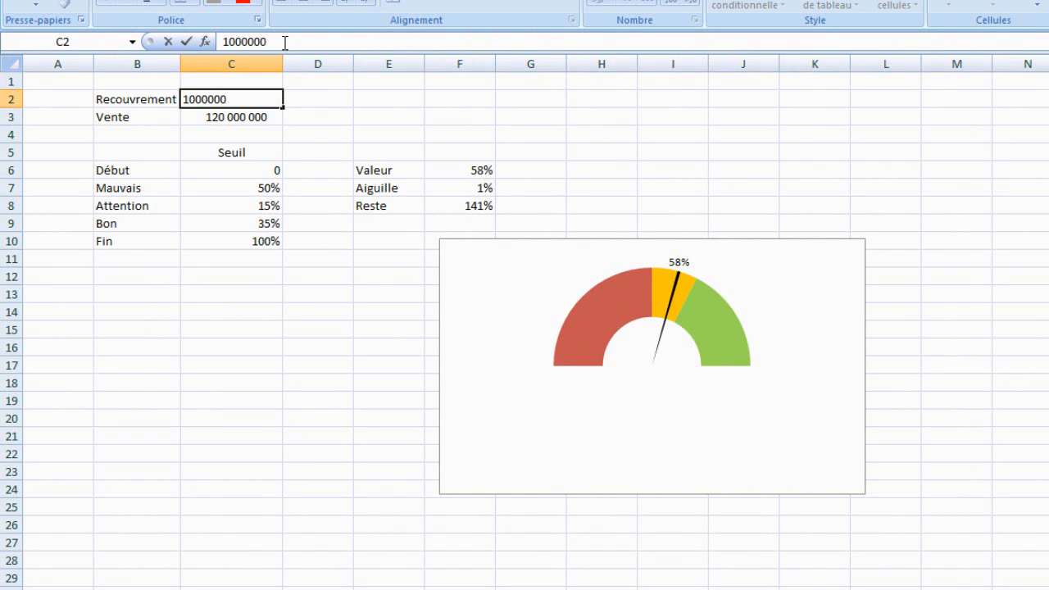
{"action": "type", "text": "00"}
{"action": "key", "text": "Return"}
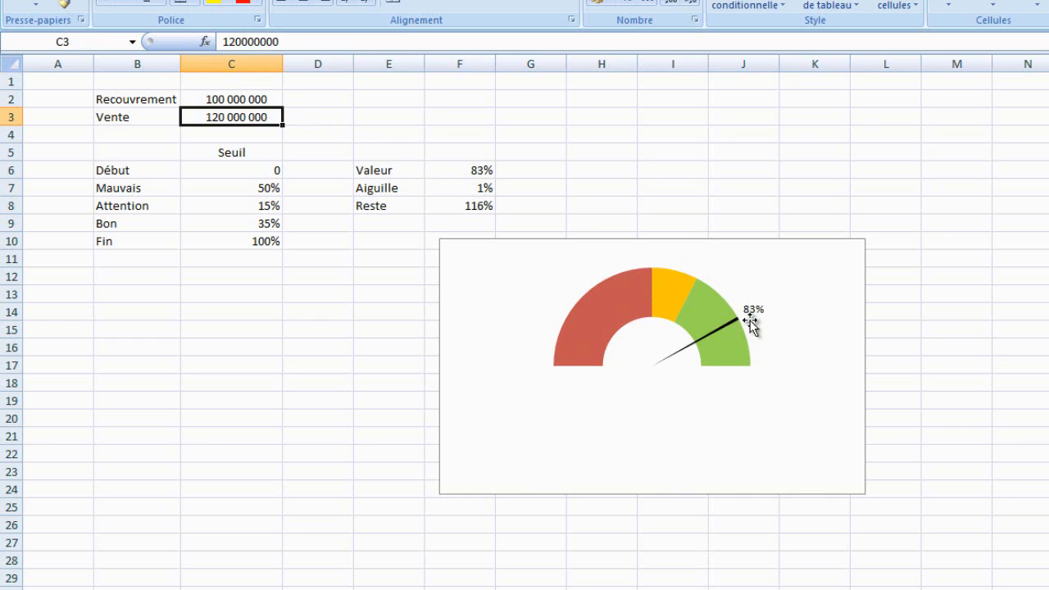
Step: Delete the gauge chart and clear the Valeur, Aiguille and Reste values in F6:F9
{"action": "left_click", "coordinate": [825, 288]}
{"action": "key", "text": "Delete"}
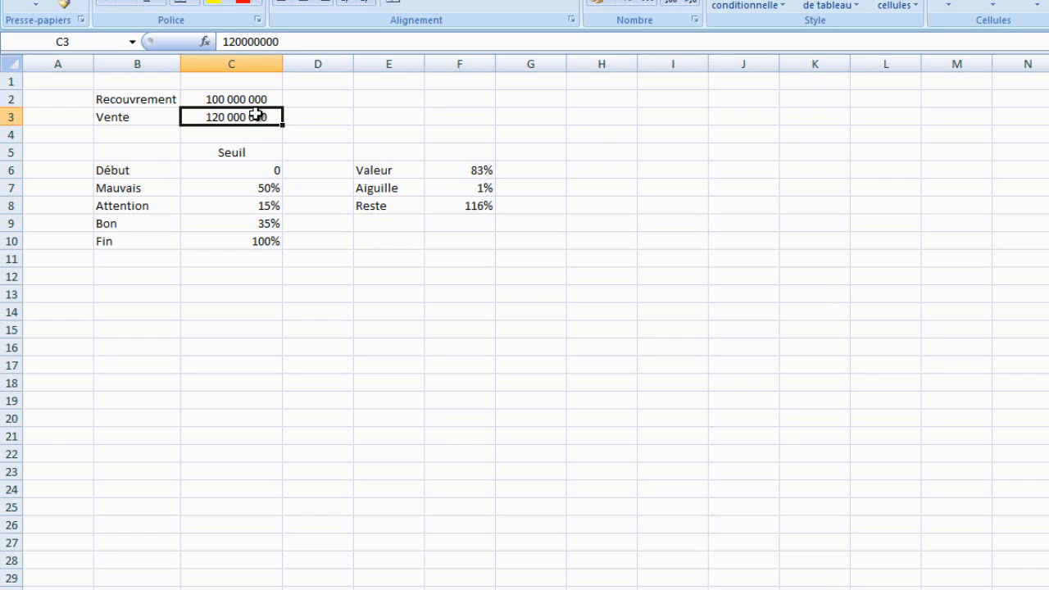
{"action": "left_click_drag", "start_coordinate": [467, 170], "coordinate": [468, 224]}
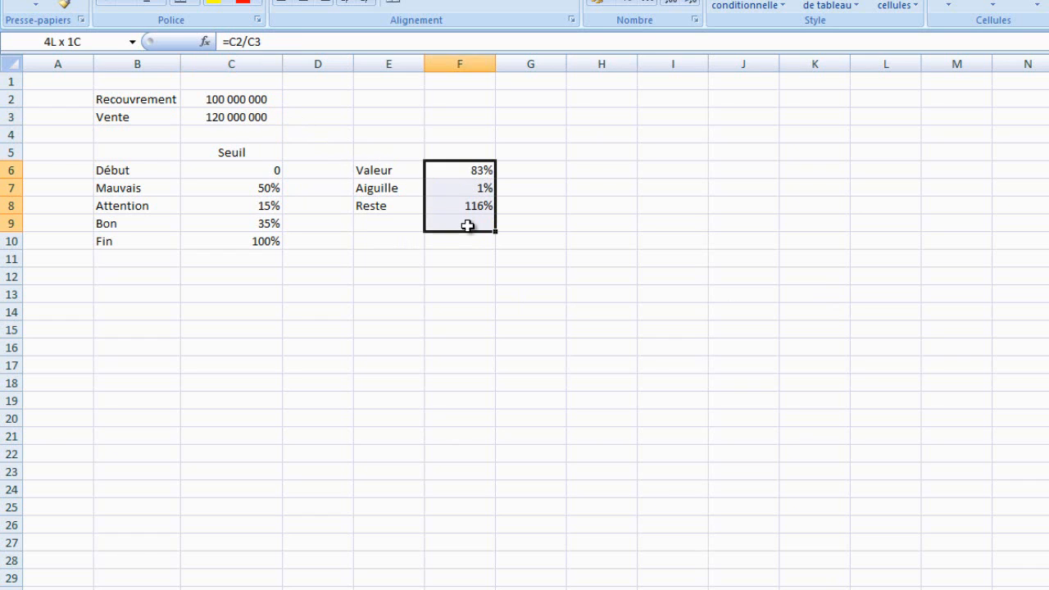
{"action": "key", "text": "Delete"}
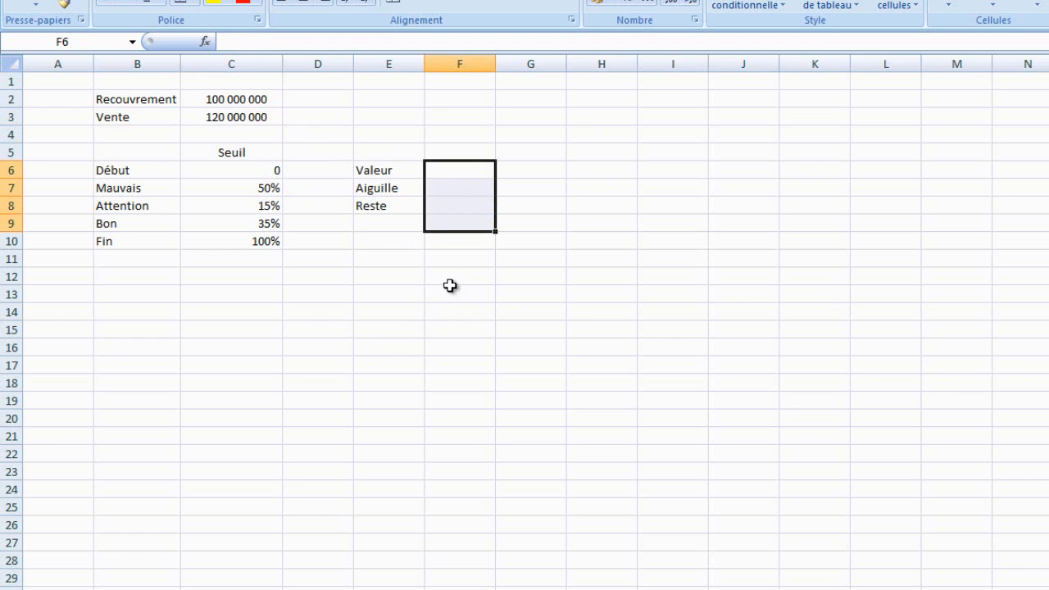
{"action": "left_click", "coordinate": [417, 294]}
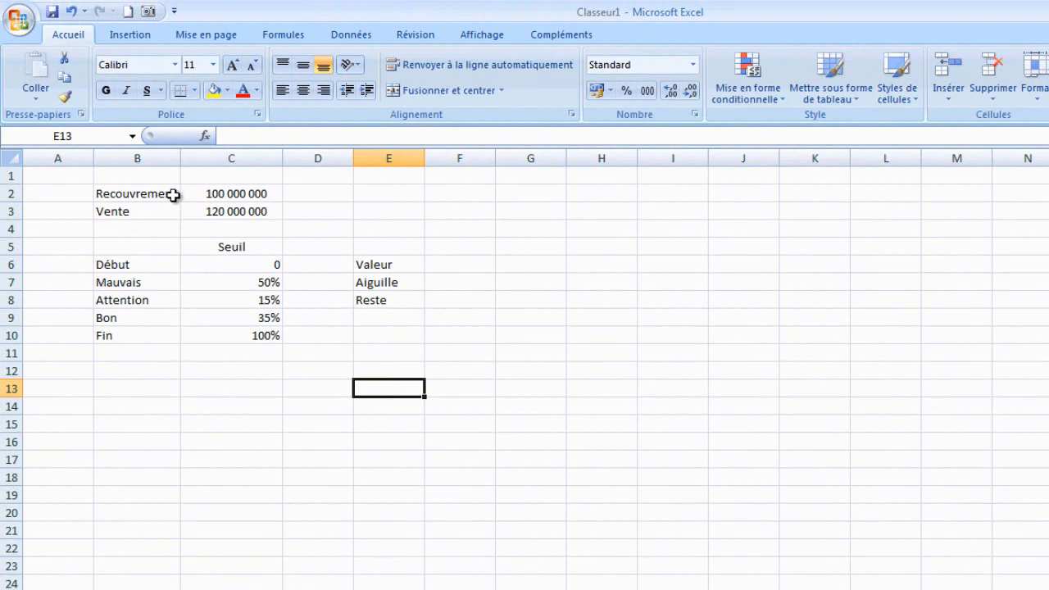
Step: Set the Recouvrement amount in C2 to 80000000
{"action": "left_click", "coordinate": [229, 194]}
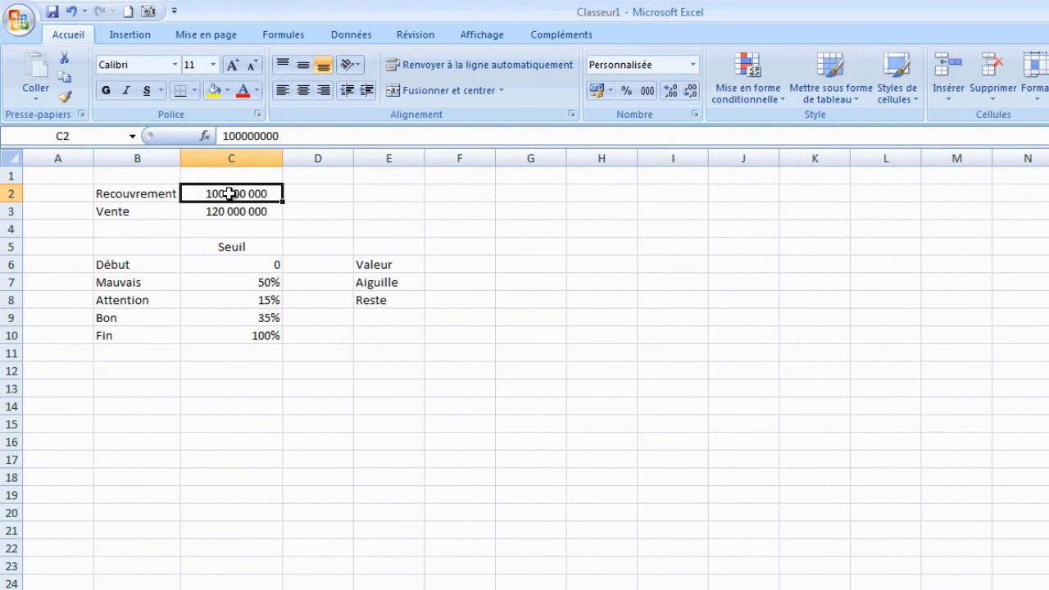
{"action": "type", "text": "600 000 00"}
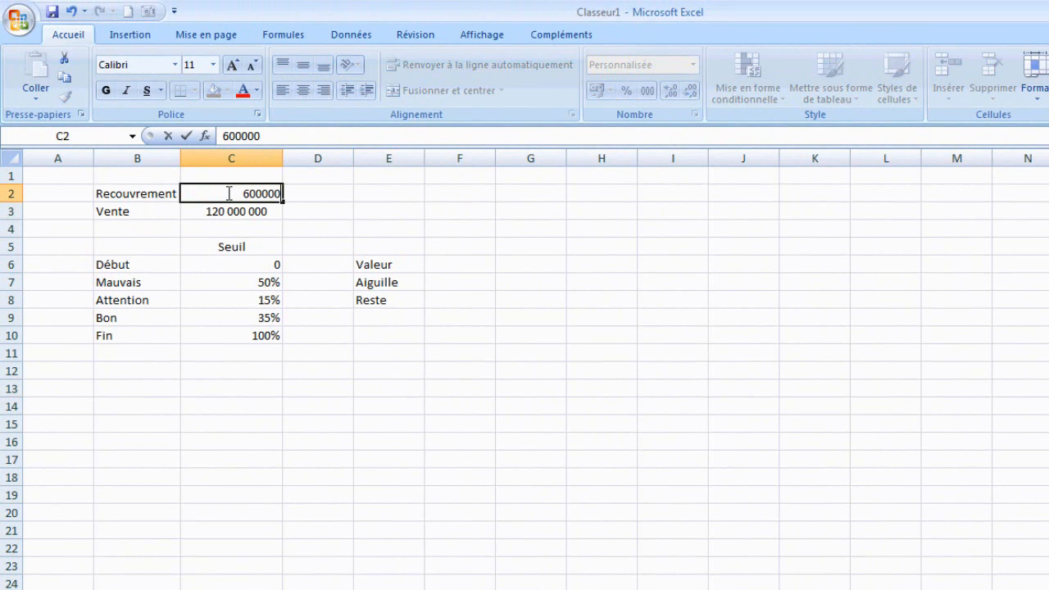
{"action": "type", "text": "0"}
{"action": "left_click", "coordinate": [342, 228]}
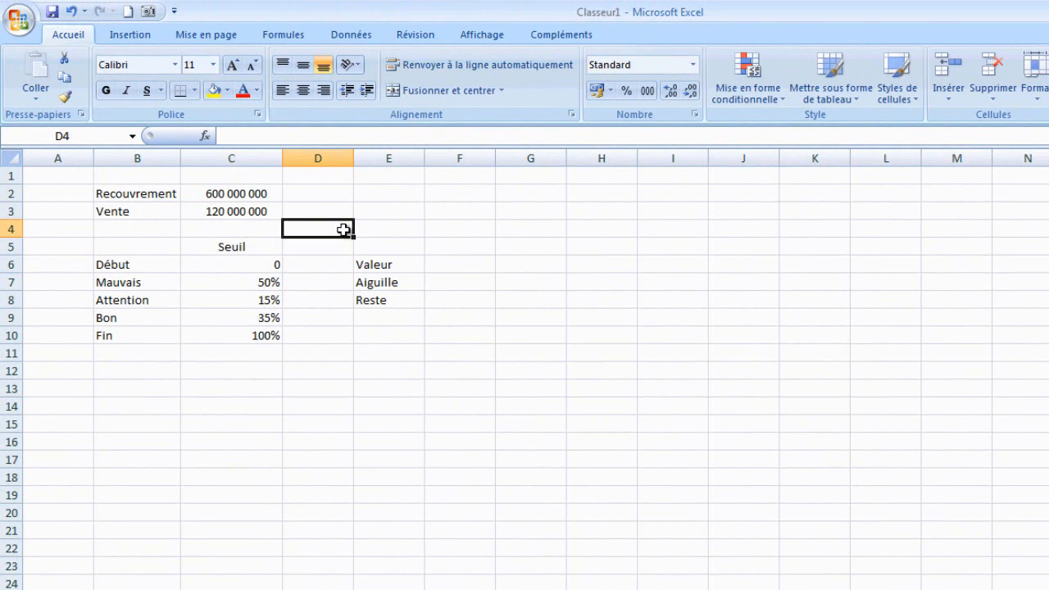
{"action": "left_click", "coordinate": [266, 195]}
{"action": "left_click", "coordinate": [286, 136]}
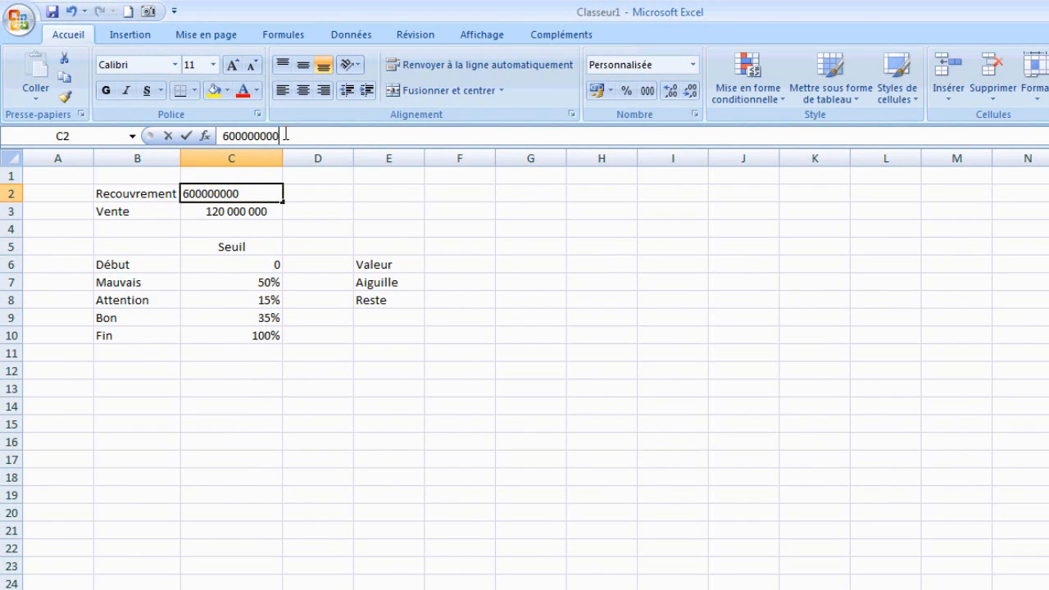
{"action": "key", "text": "BackSpace"}
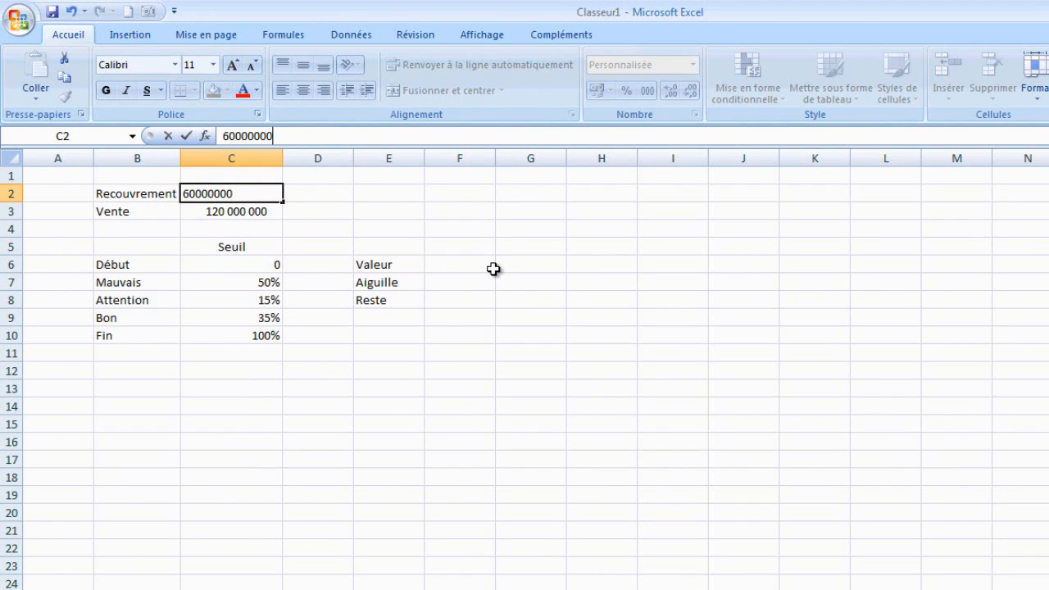
{"action": "left_click", "coordinate": [237, 193]}
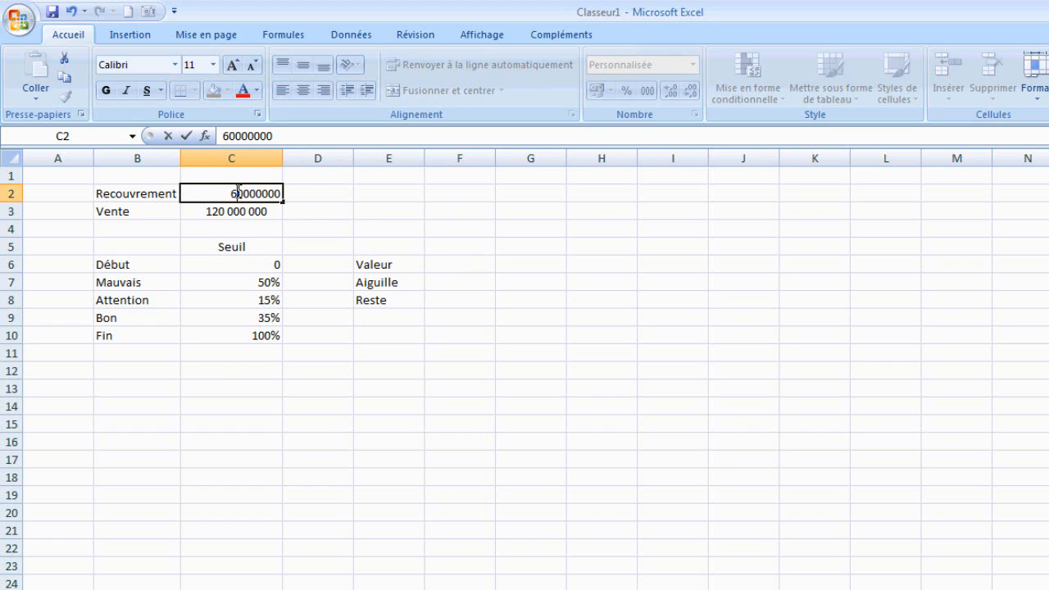
{"action": "key", "text": "BackSpace"}
{"action": "type", "text": "8"}
{"action": "left_click", "coordinate": [463, 251]}
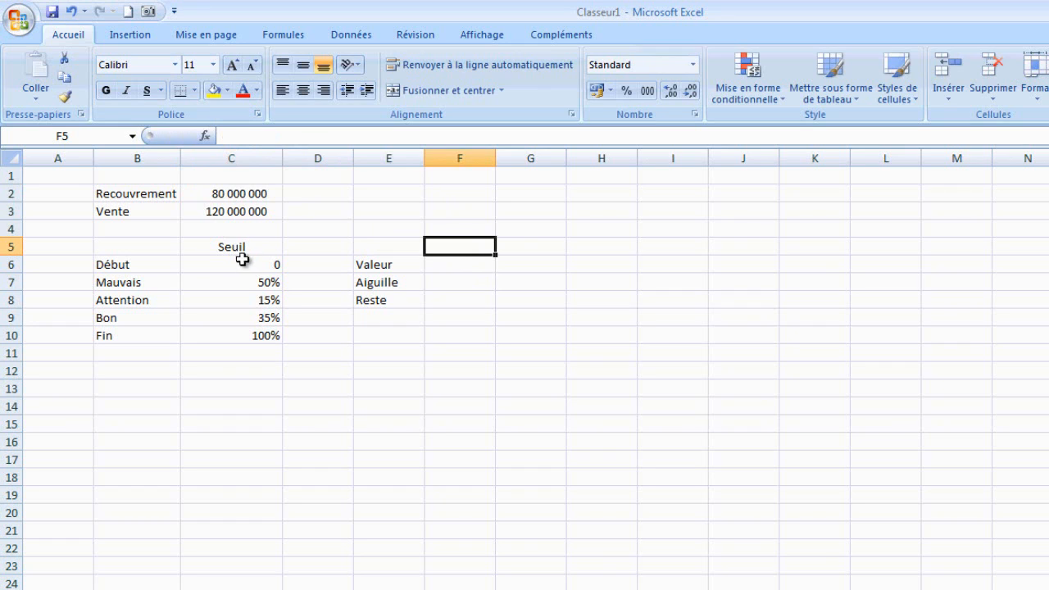
Step: Review the Seuil column's thresholds for Mauvais, Attention, Bon and Fin in C7:C10
{"action": "left_click", "coordinate": [236, 249]}
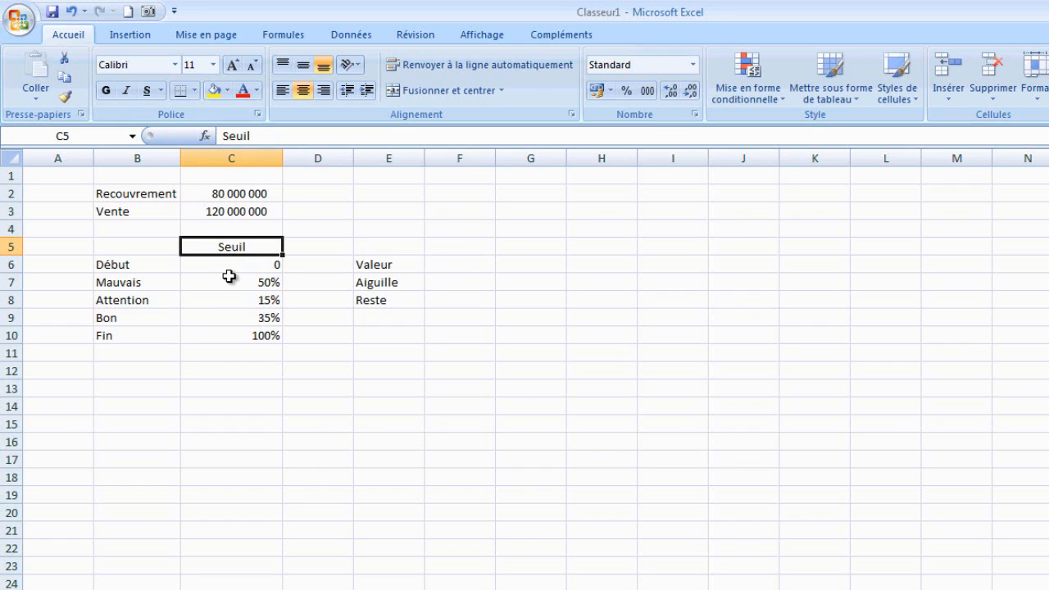
{"action": "left_click", "coordinate": [257, 284]}
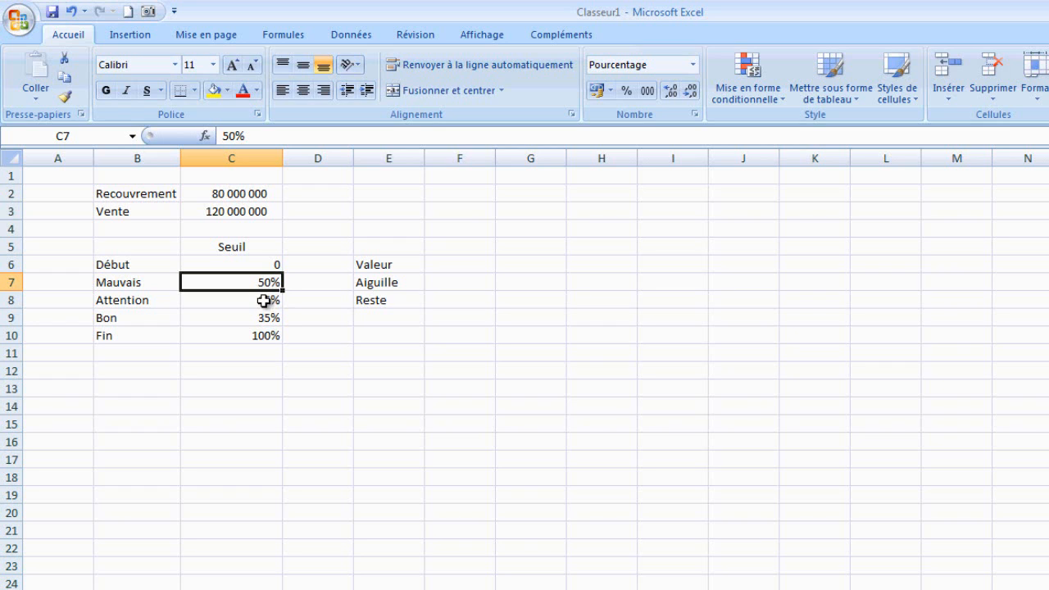
{"action": "left_click", "coordinate": [263, 301]}
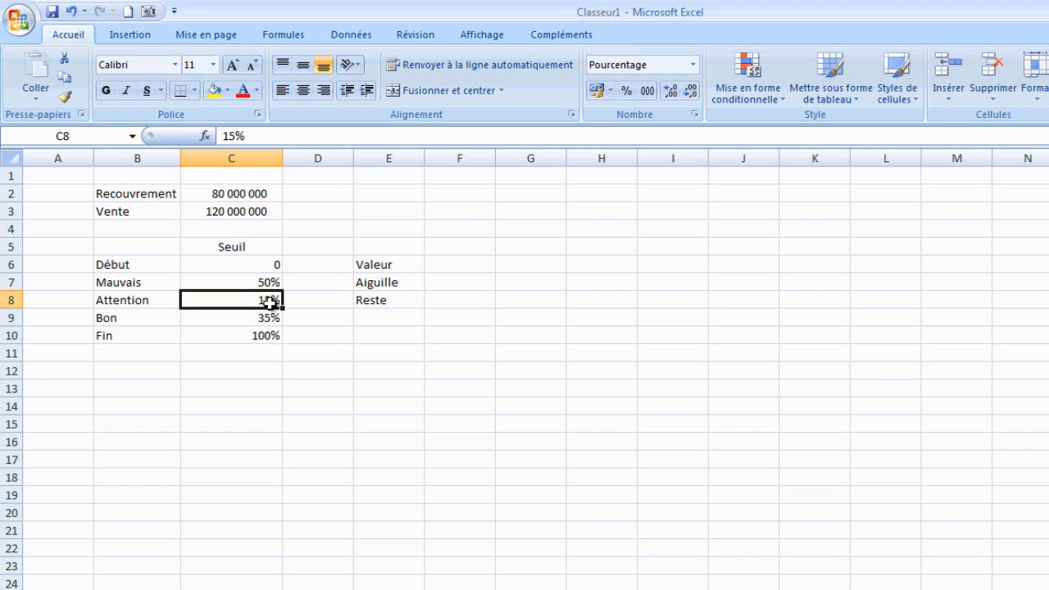
{"action": "left_click", "coordinate": [267, 320]}
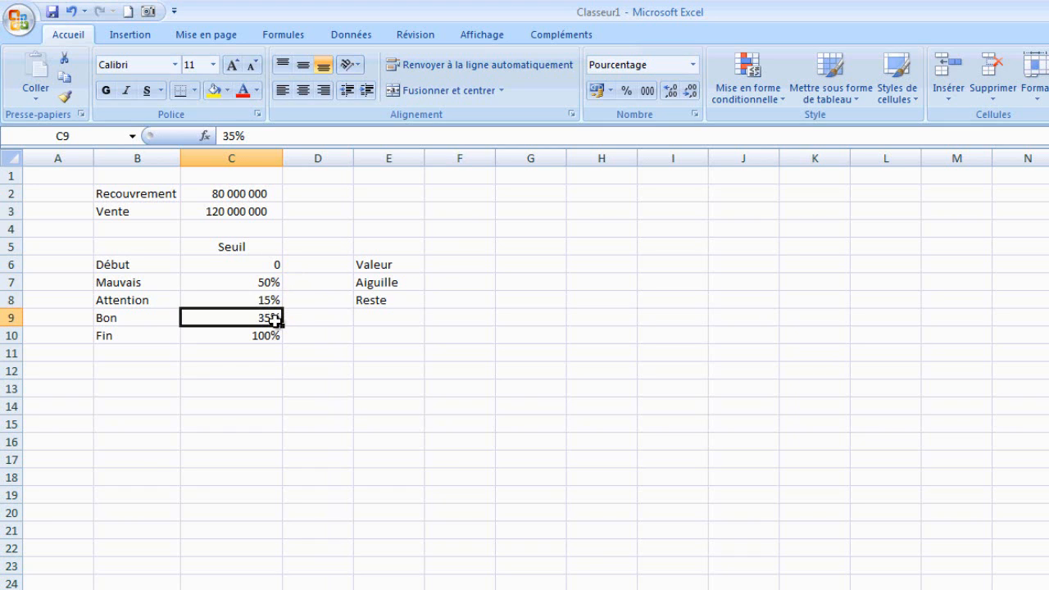
{"action": "left_click", "coordinate": [248, 338]}
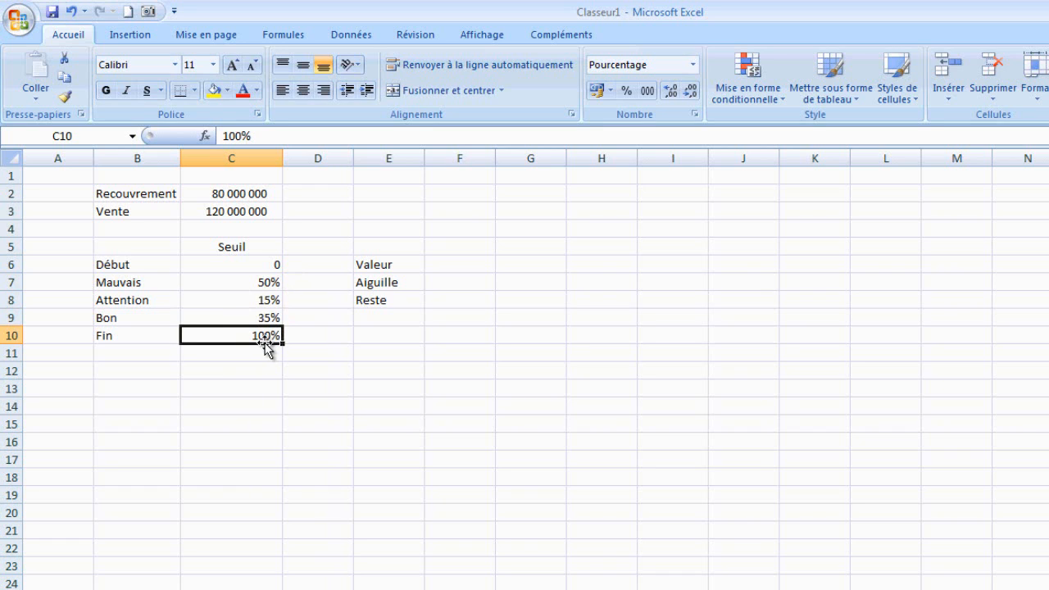
Step: Calculate Valeur in F6 as Recouvrement divided by Vente with the formula =C2/C3
{"action": "left_click", "coordinate": [437, 269]}
{"action": "type", "text": "="}
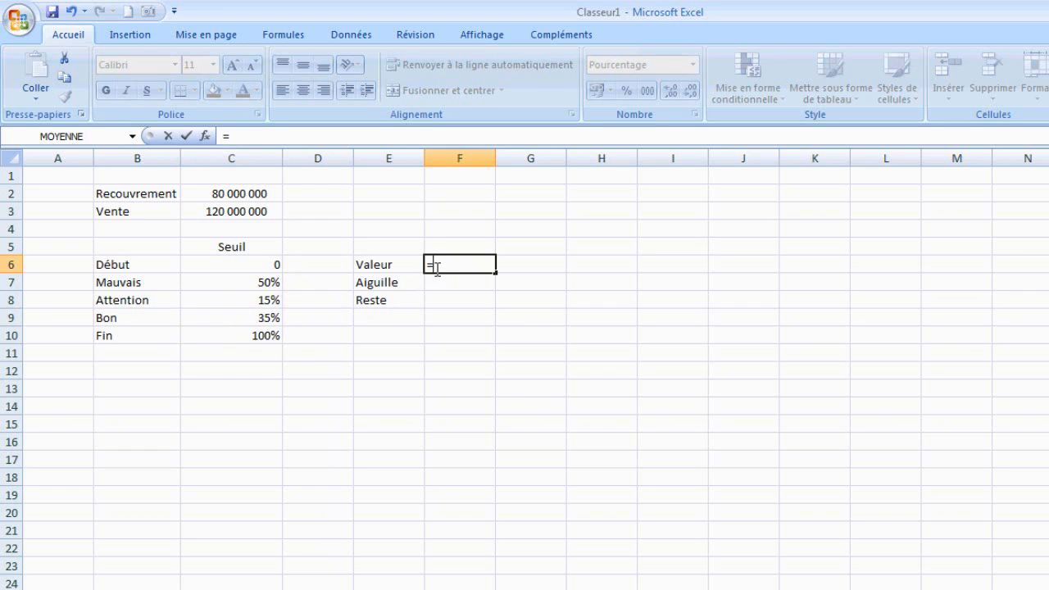
{"action": "left_click", "coordinate": [248, 193]}
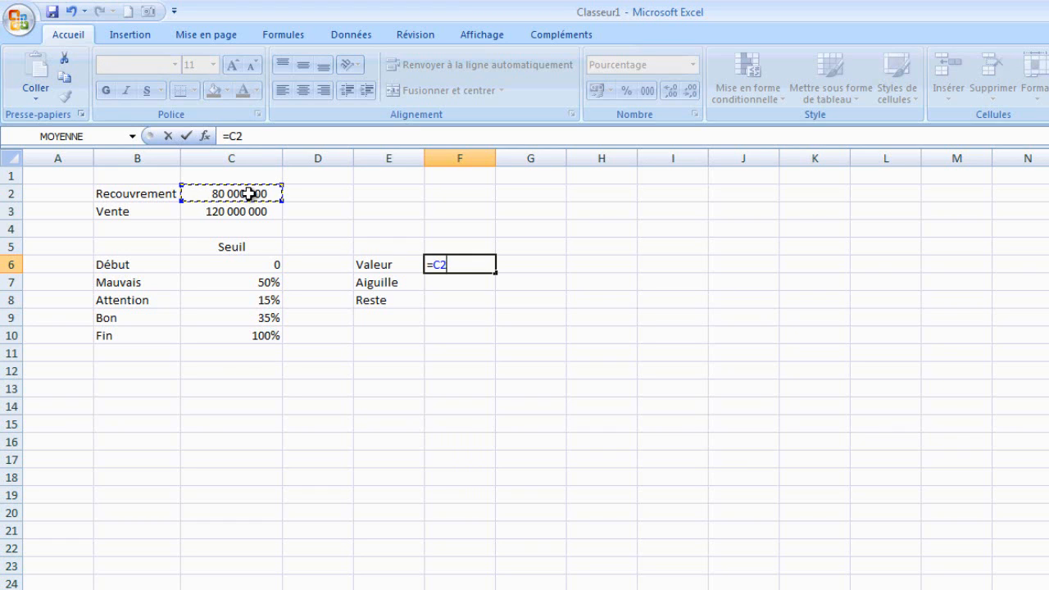
{"action": "type", "text": "/"}
{"action": "left_click", "coordinate": [251, 215]}
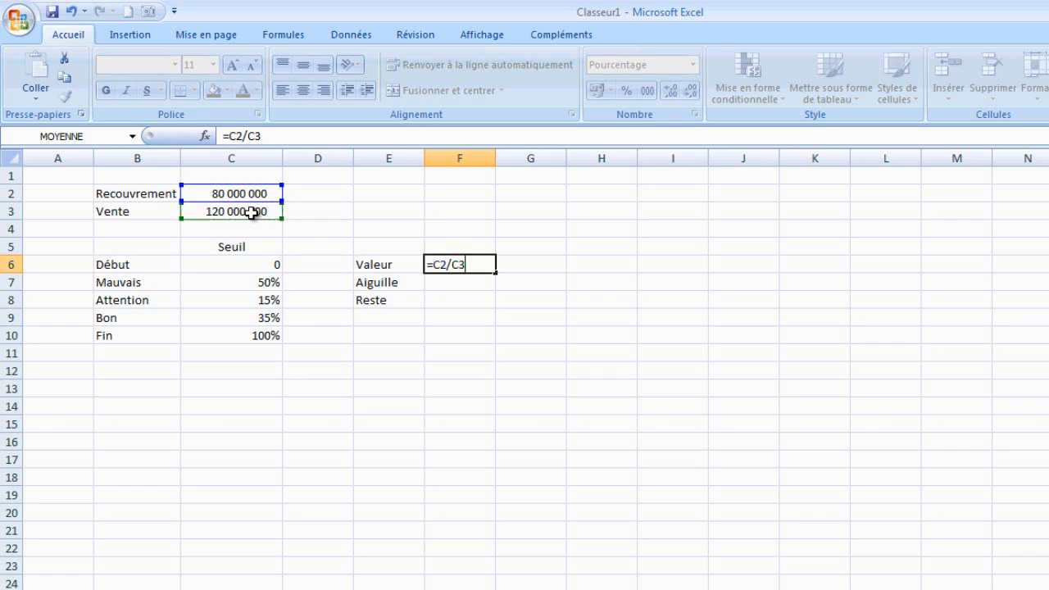
{"action": "key", "text": "Return"}
{"action": "left_click", "coordinate": [484, 262]}
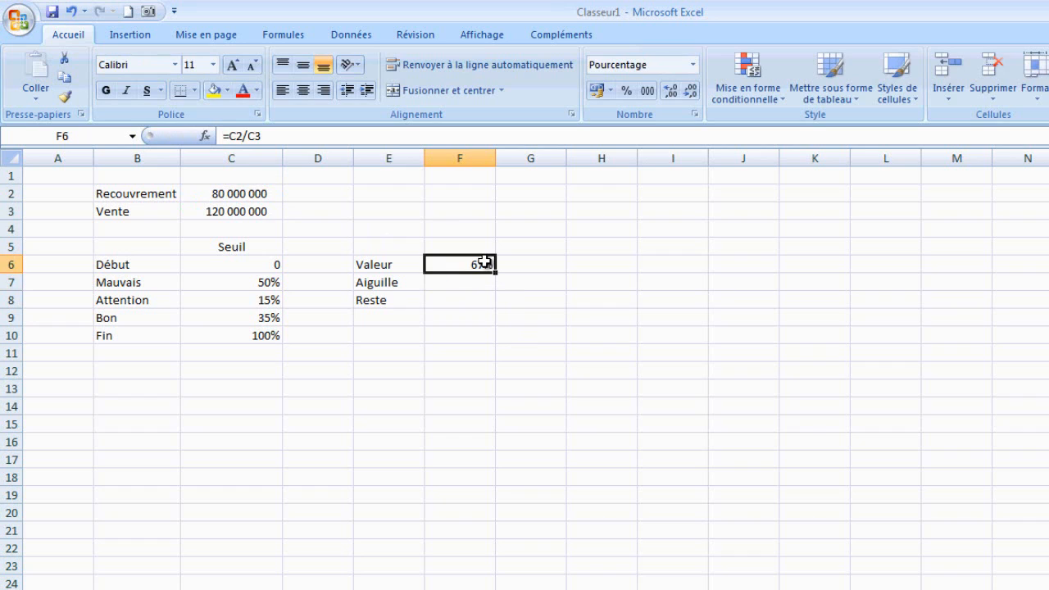
Step: Set the Aiguille value in F7 to 1%
{"action": "left_click", "coordinate": [464, 281]}
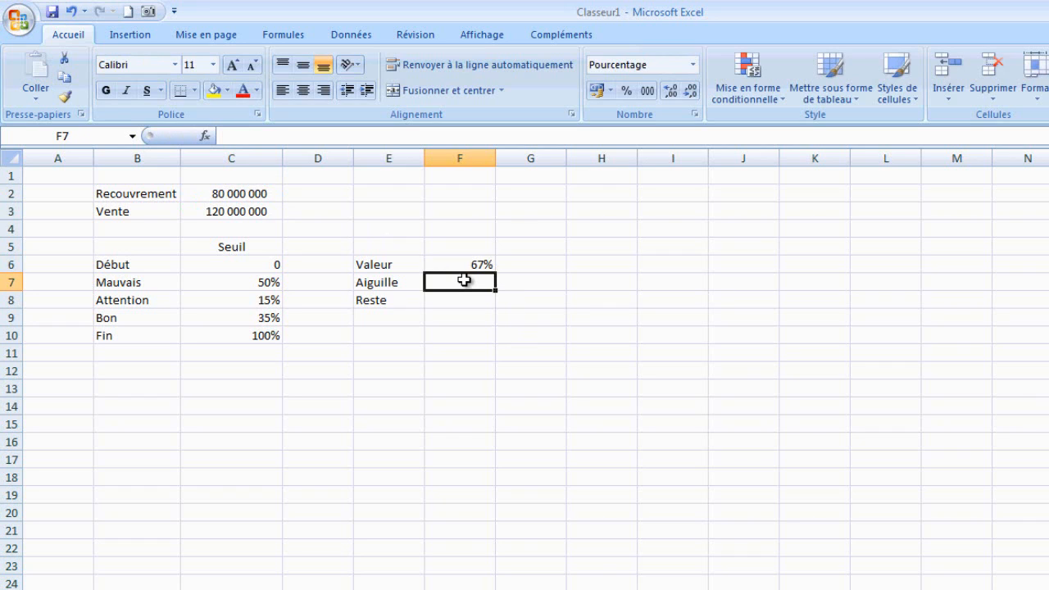
{"action": "left_click", "coordinate": [461, 264]}
{"action": "left_click", "coordinate": [460, 283]}
{"action": "left_click", "coordinate": [461, 301]}
{"action": "left_click", "coordinate": [460, 281]}
{"action": "type", "text": "1"}
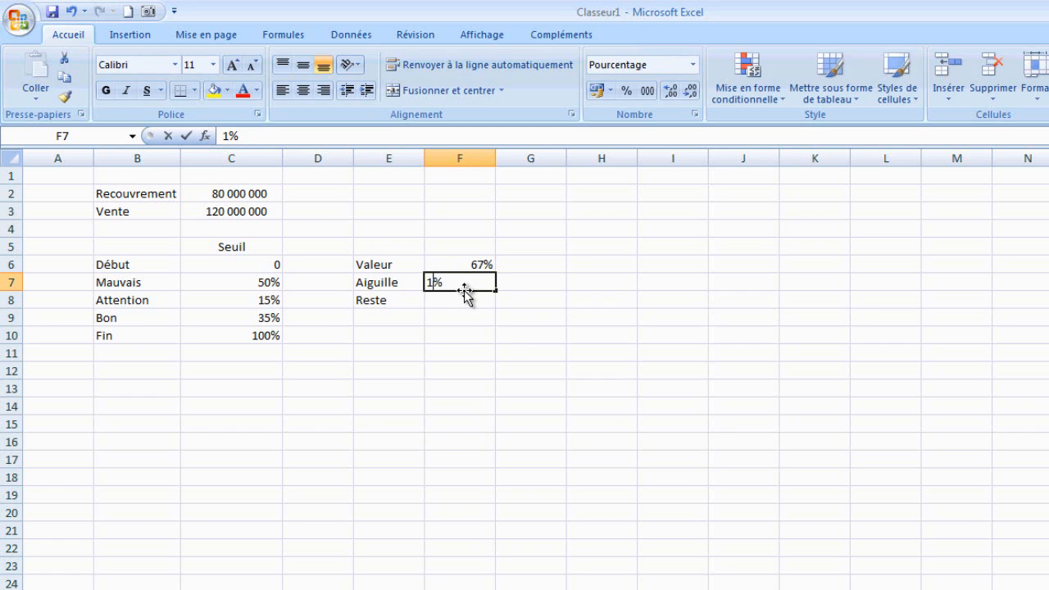
{"action": "left_click", "coordinate": [531, 311]}
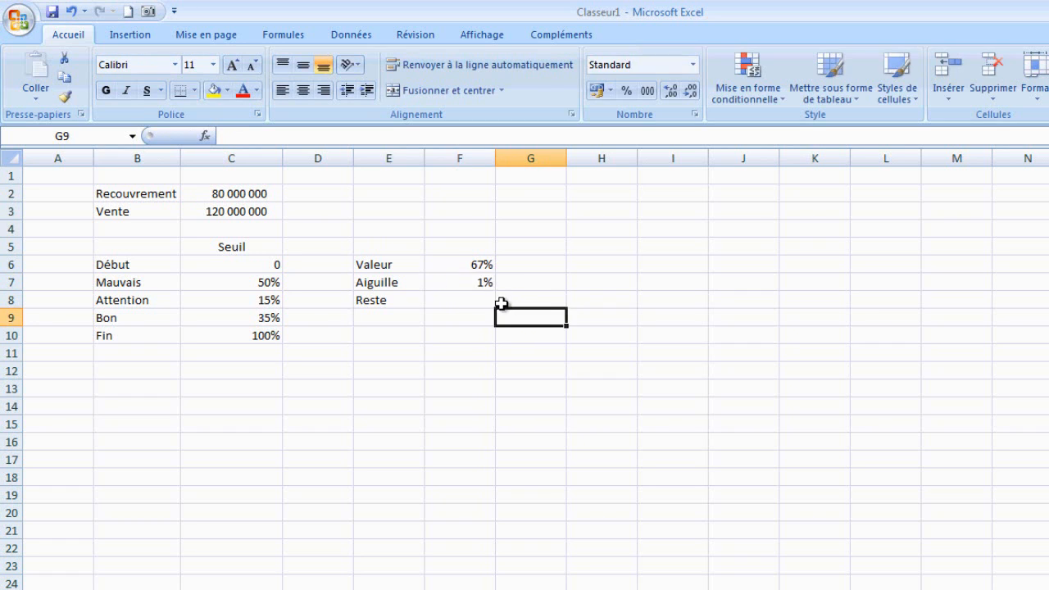
Step: Calculate Reste in F8 by subtracting Valeur and Aiguille from 200% with the formula =200%-F6-F7
{"action": "left_click", "coordinate": [479, 297]}
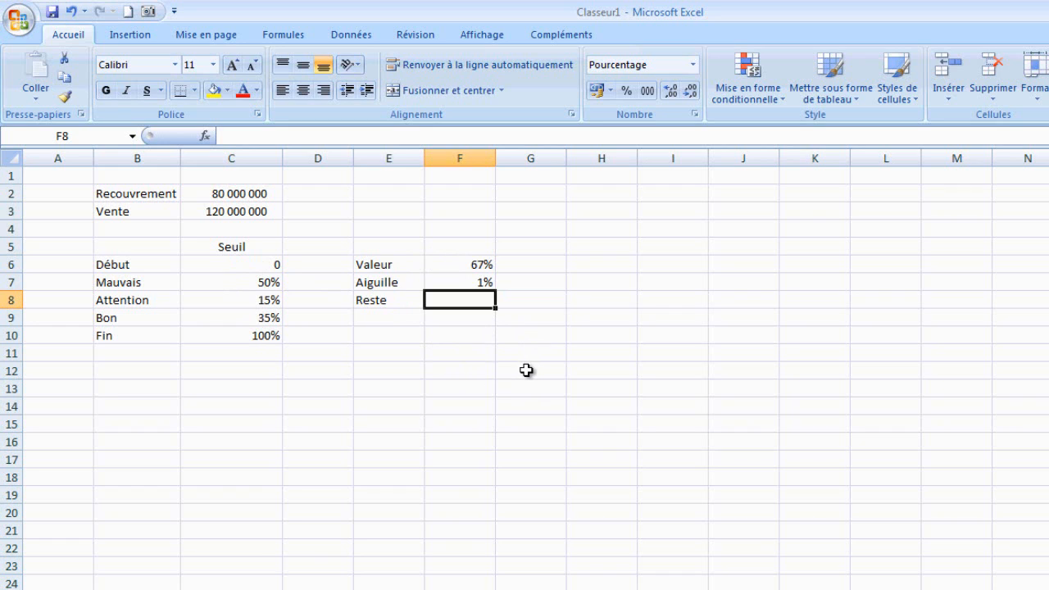
{"action": "type", "text": "="}
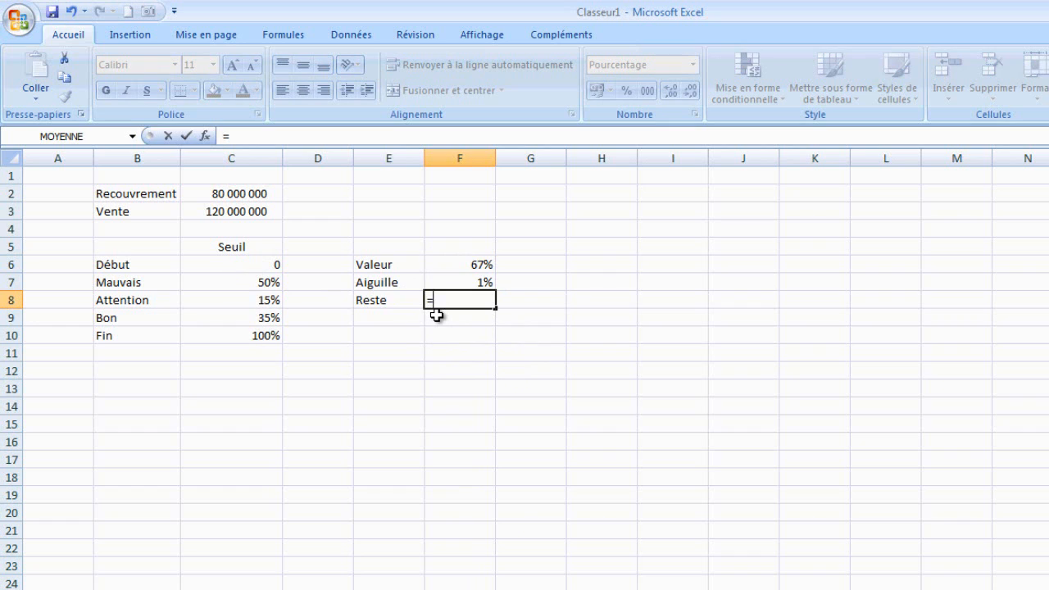
{"action": "type", "text": "200%-"}
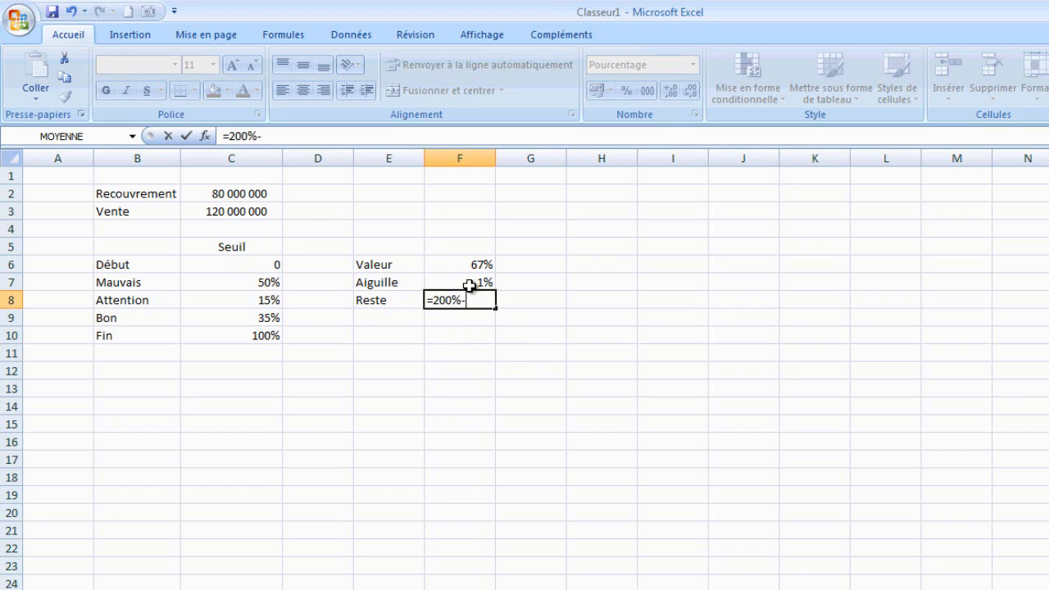
{"action": "left_click", "coordinate": [483, 263]}
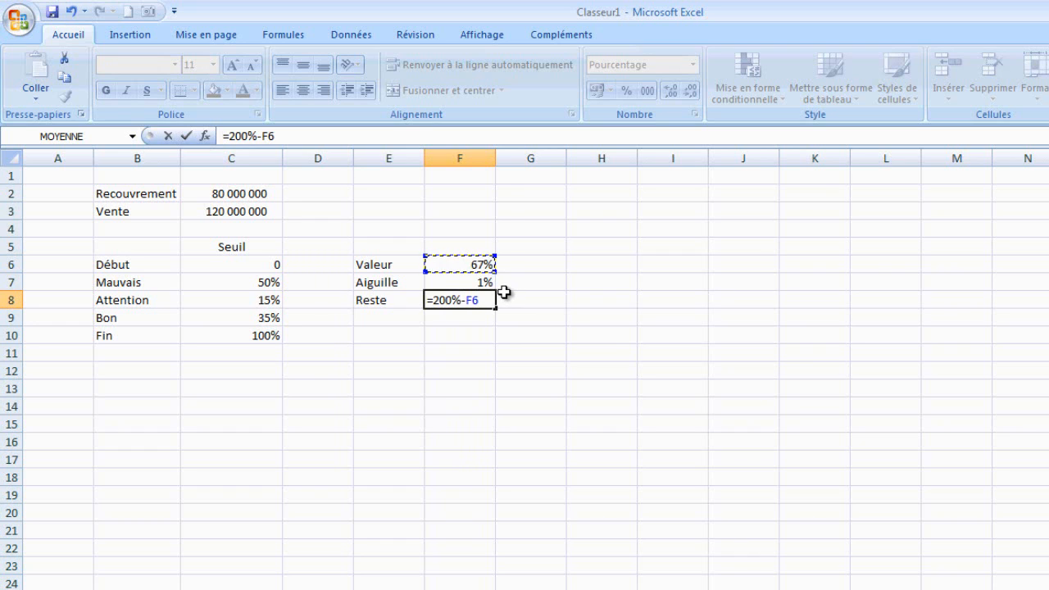
{"action": "type", "text": "-"}
{"action": "left_click", "coordinate": [451, 277]}
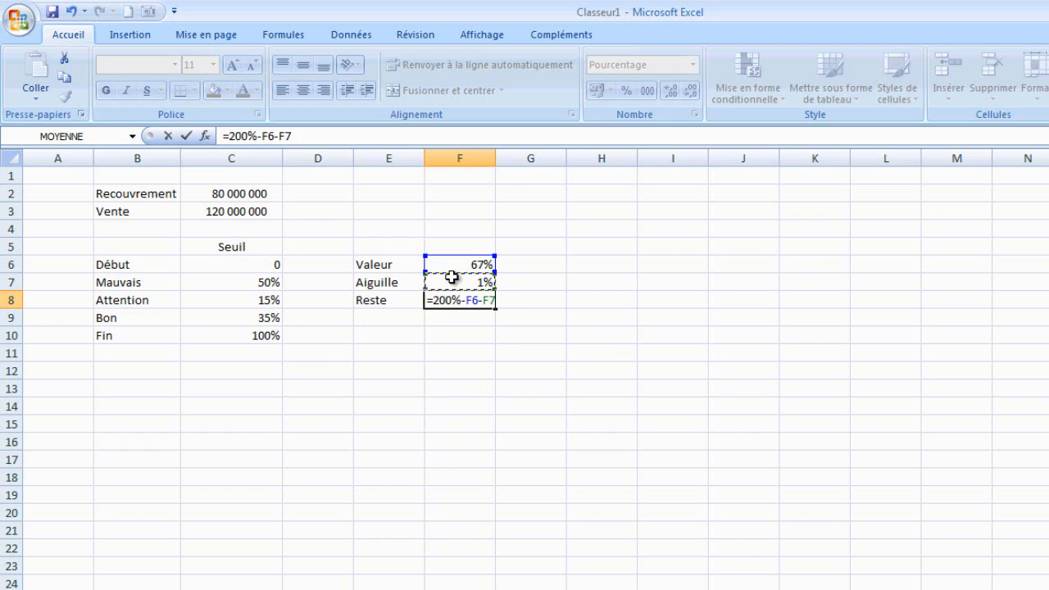
{"action": "key", "text": "Return"}
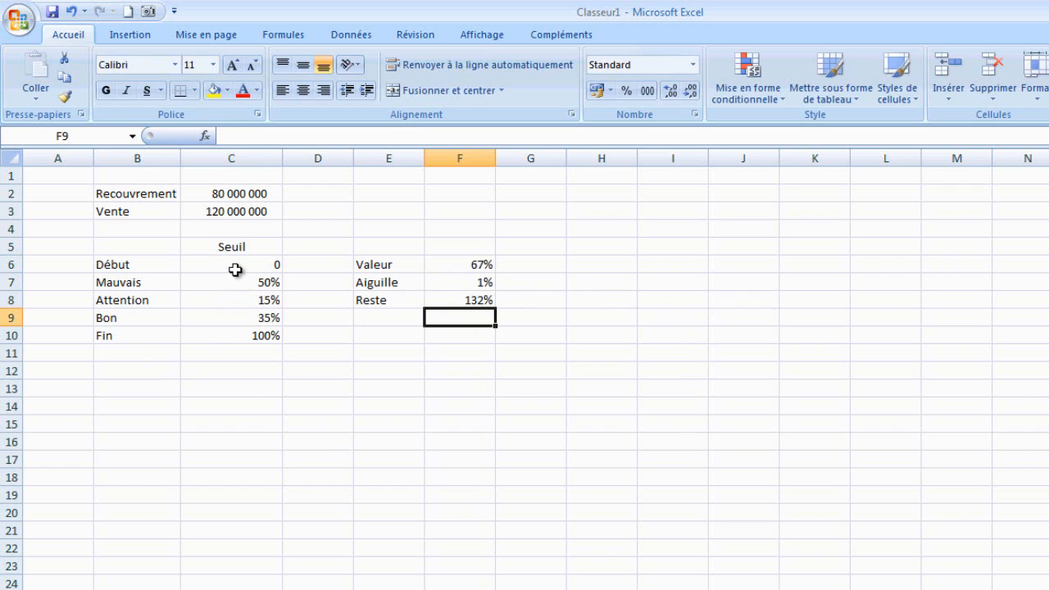
Step: Insert a doughnut chart from the threshold labels and values in B6:C10
{"action": "left_click_drag", "start_coordinate": [123, 269], "coordinate": [220, 341]}
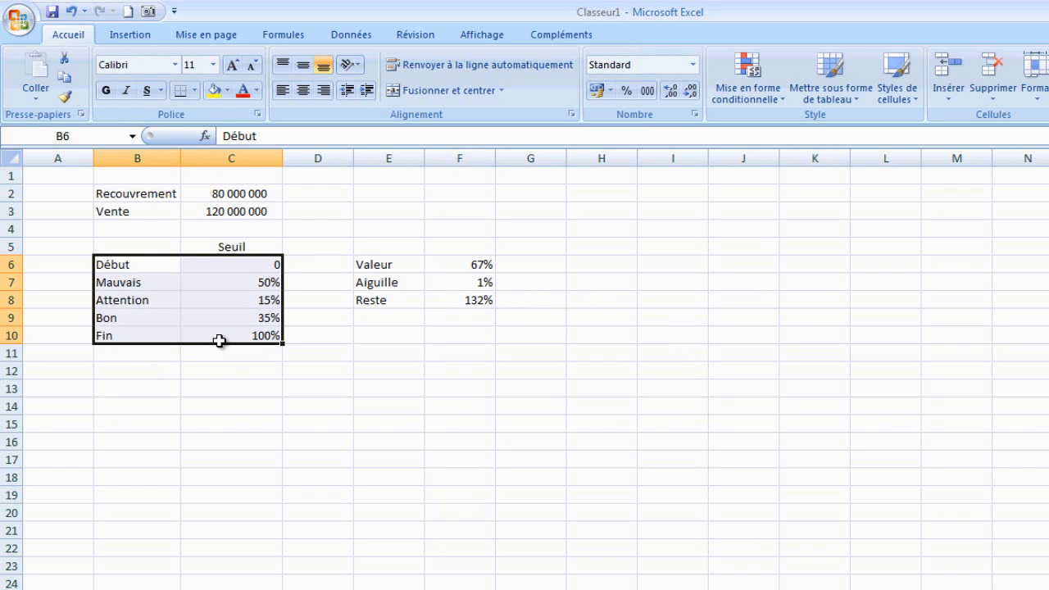
{"action": "left_click", "coordinate": [134, 35]}
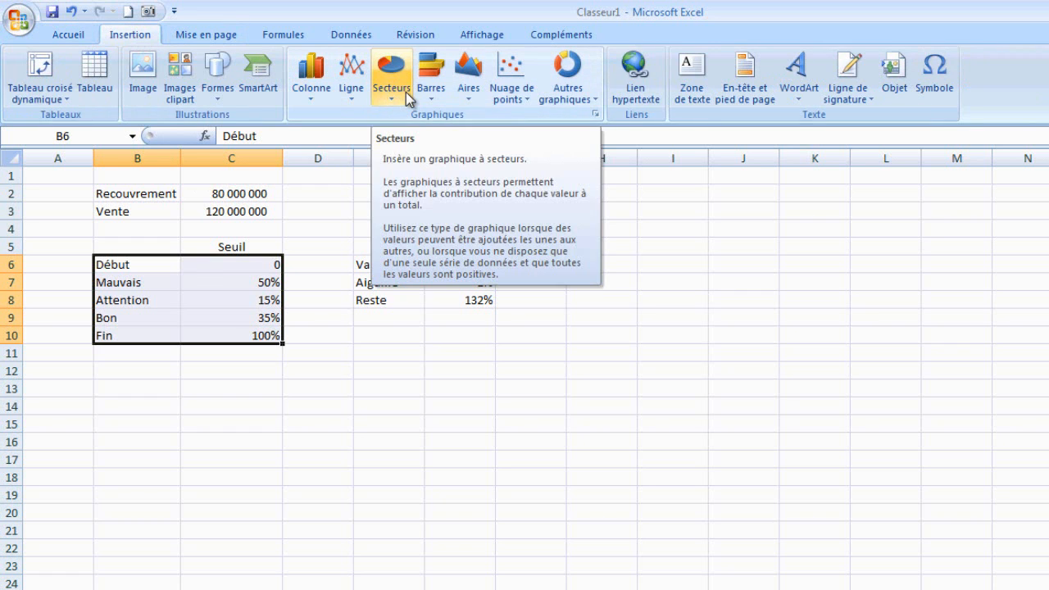
{"action": "left_click", "coordinate": [563, 92]}
{"action": "left_click", "coordinate": [564, 284]}
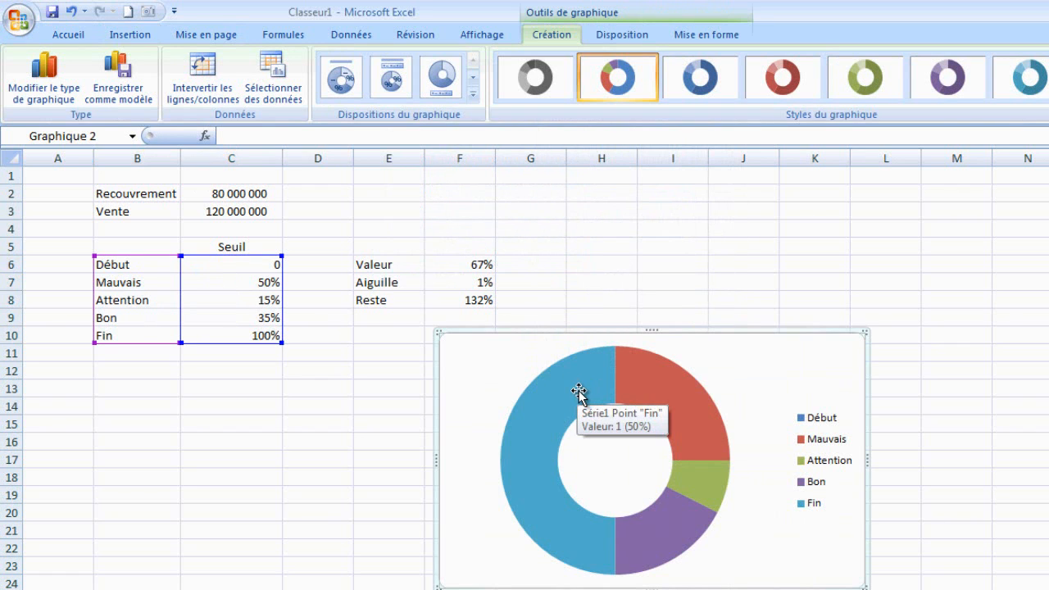
Step: Remove the fill from the Fin segment of the doughnut chart (Aucun remplissage)
{"action": "left_click", "coordinate": [579, 392]}
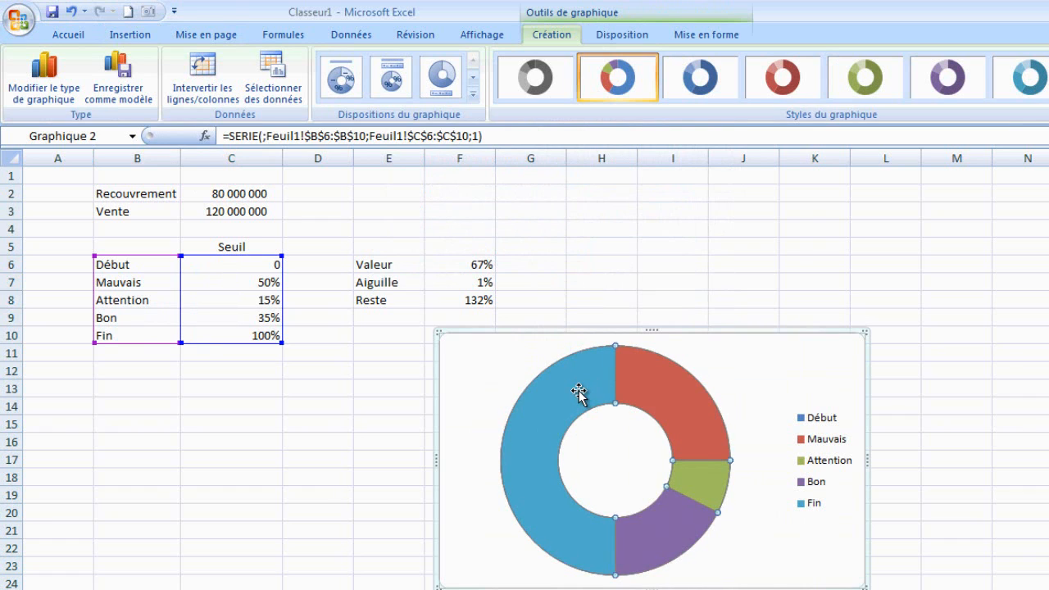
{"action": "left_click", "coordinate": [579, 391]}
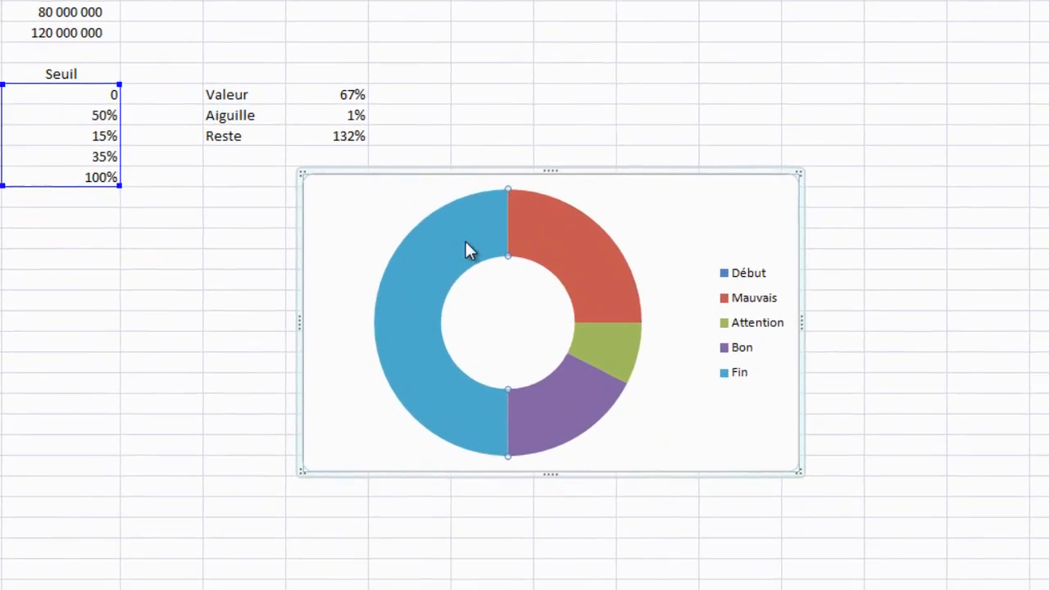
{"action": "right_click", "coordinate": [580, 392]}
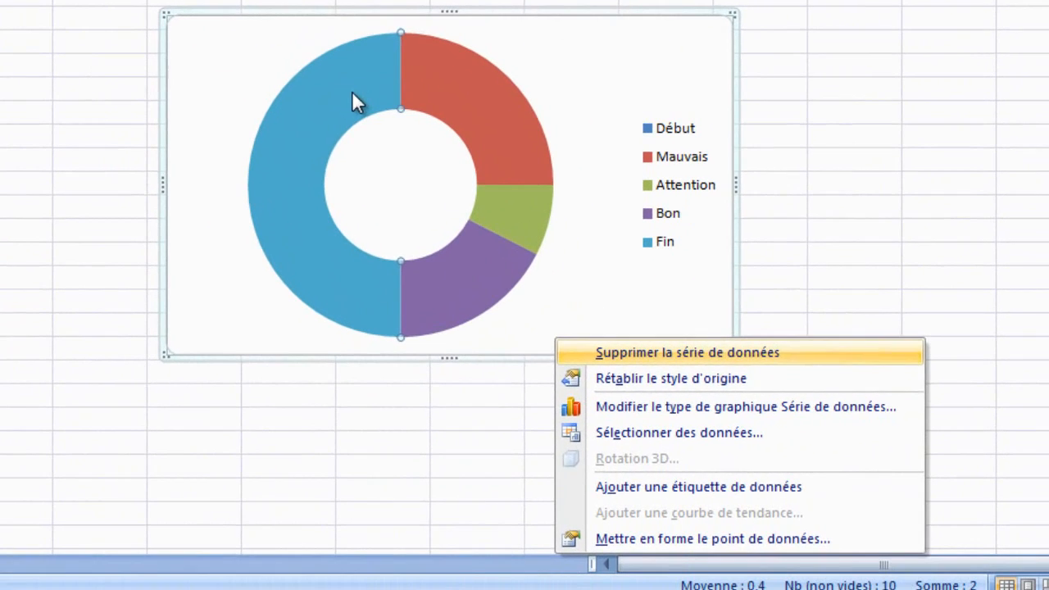
{"action": "left_click", "coordinate": [659, 539]}
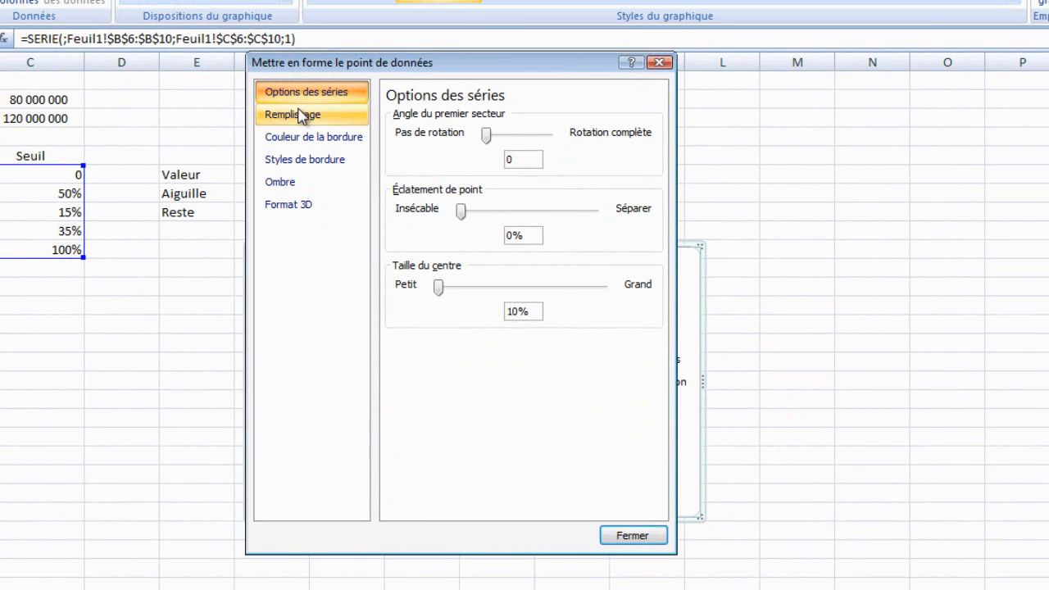
{"action": "left_click", "coordinate": [300, 116]}
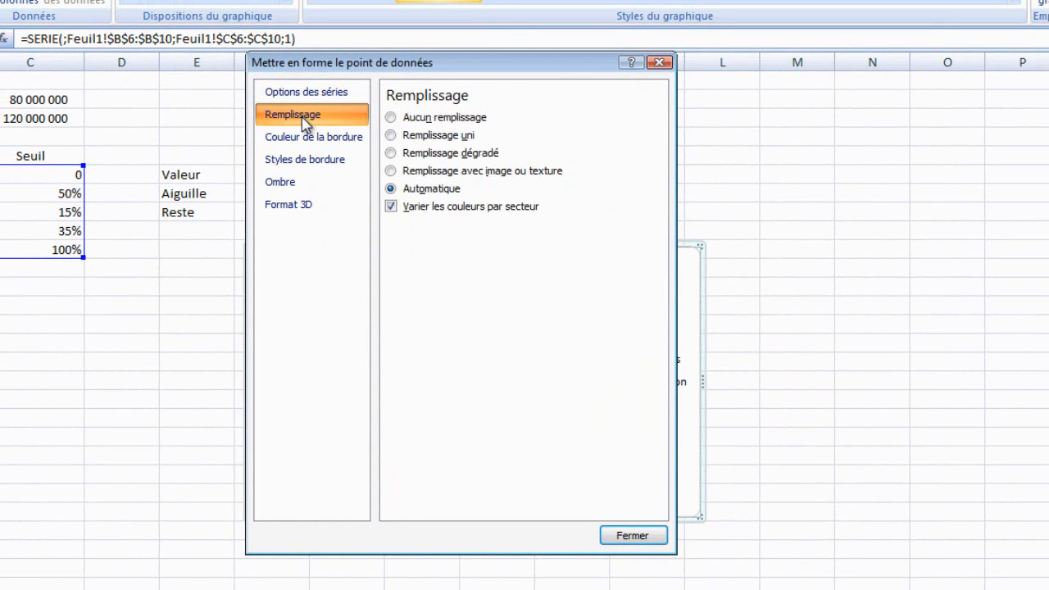
{"action": "left_click", "coordinate": [392, 118]}
{"action": "left_click", "coordinate": [635, 537]}
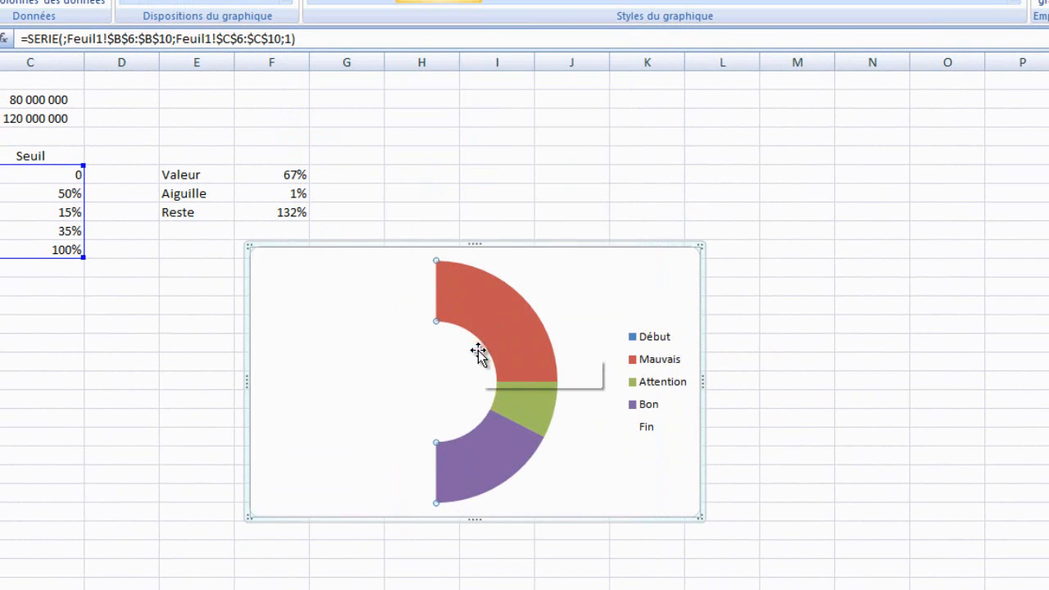
Step: Rotate the doughnut by setting the angle of its first segment to 270
{"action": "right_click", "coordinate": [465, 442]}
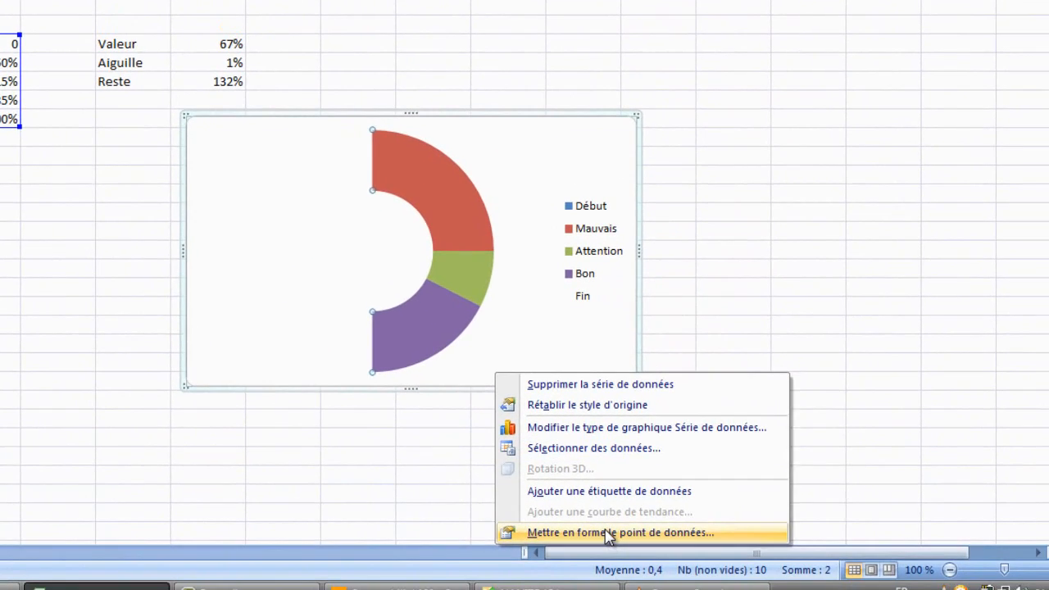
{"action": "left_click", "coordinate": [607, 535]}
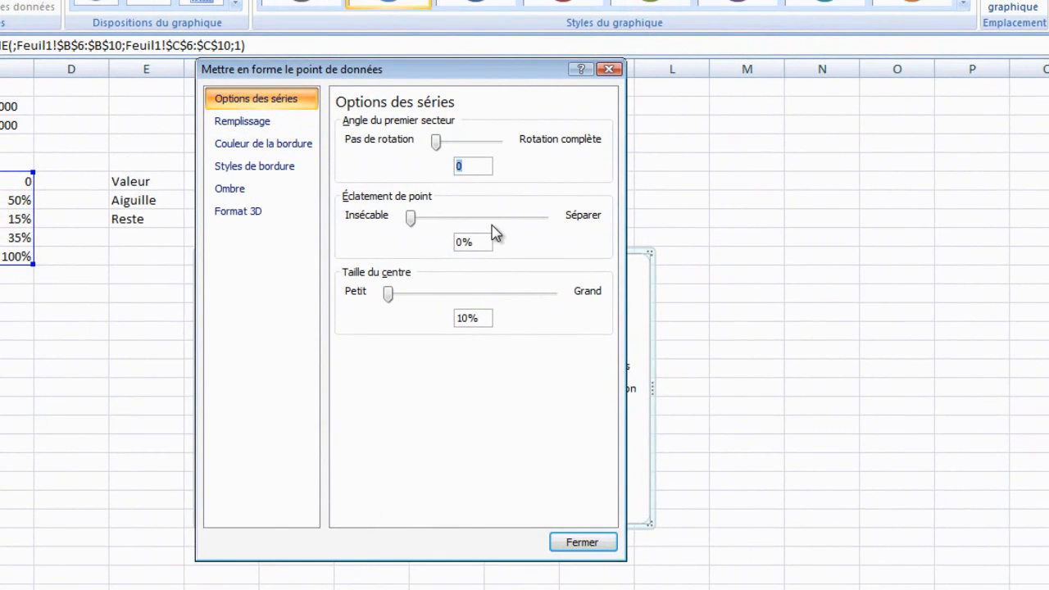
{"action": "type", "text": "270"}
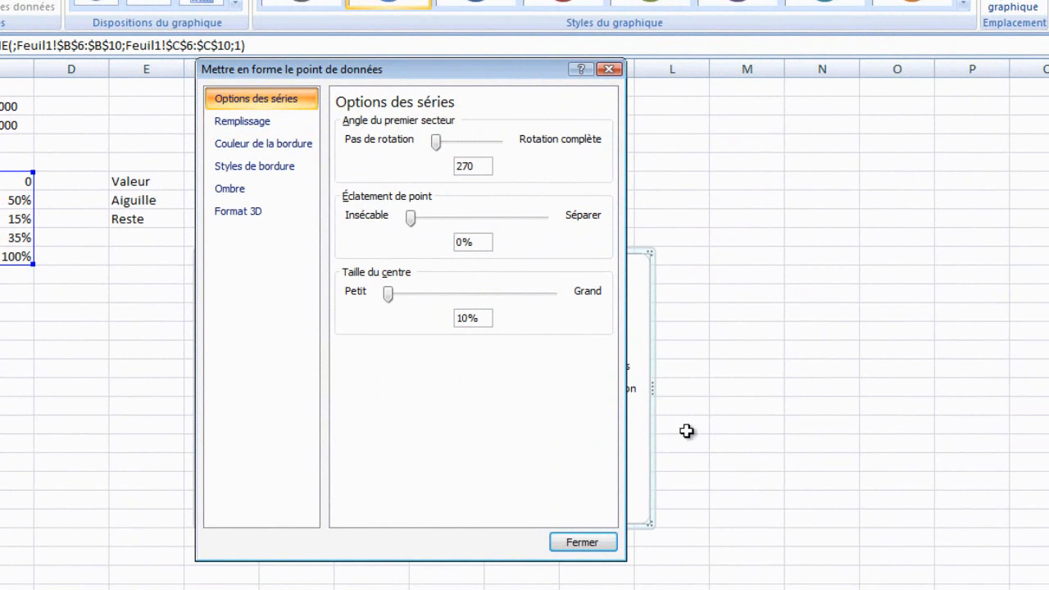
{"action": "left_click", "coordinate": [570, 544]}
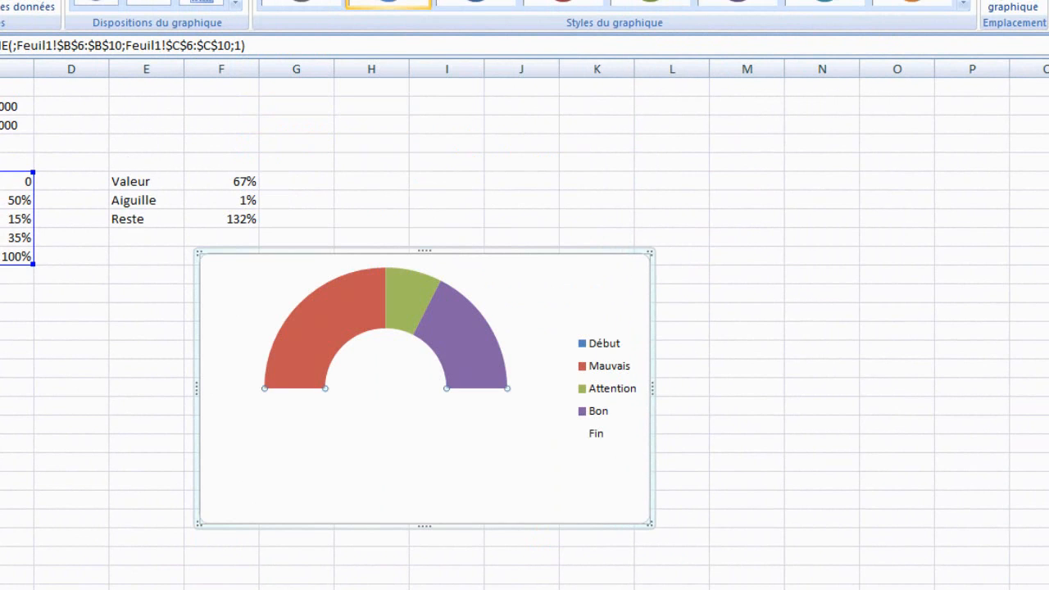
Step: Give the Attention segment of the doughnut a solid fill in standard orange
{"action": "mouse_move", "coordinate": [327, 339]}
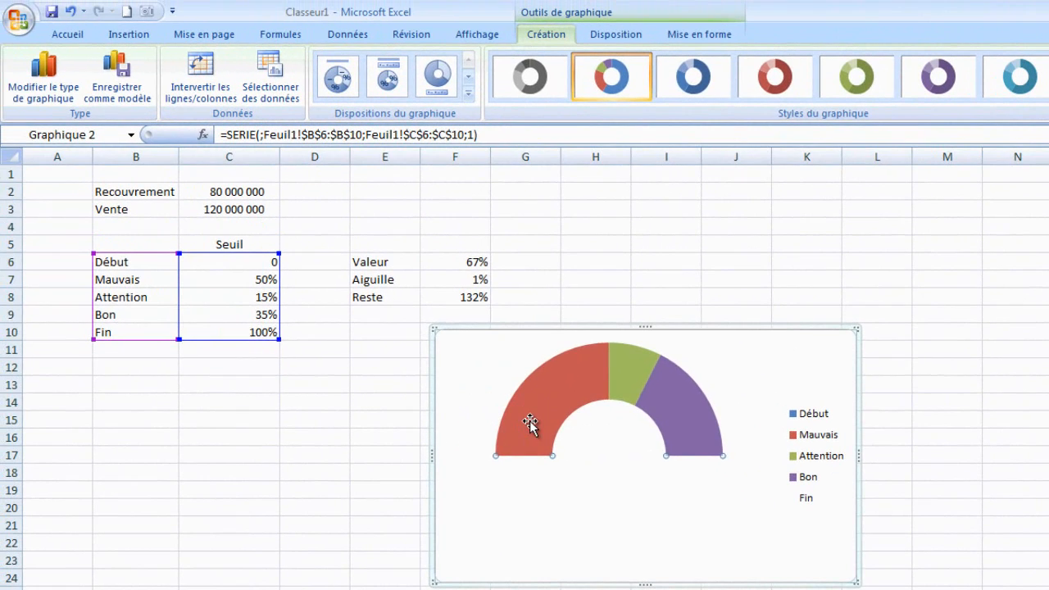
{"action": "left_click", "coordinate": [348, 345]}
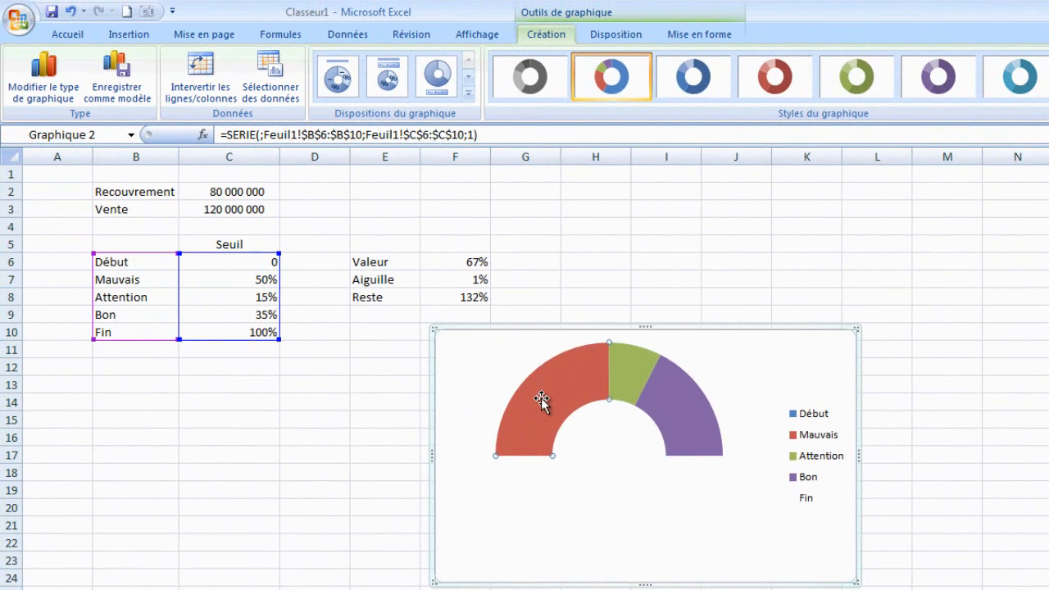
{"action": "mouse_move", "coordinate": [541, 399]}
{"action": "mouse_move", "coordinate": [623, 388]}
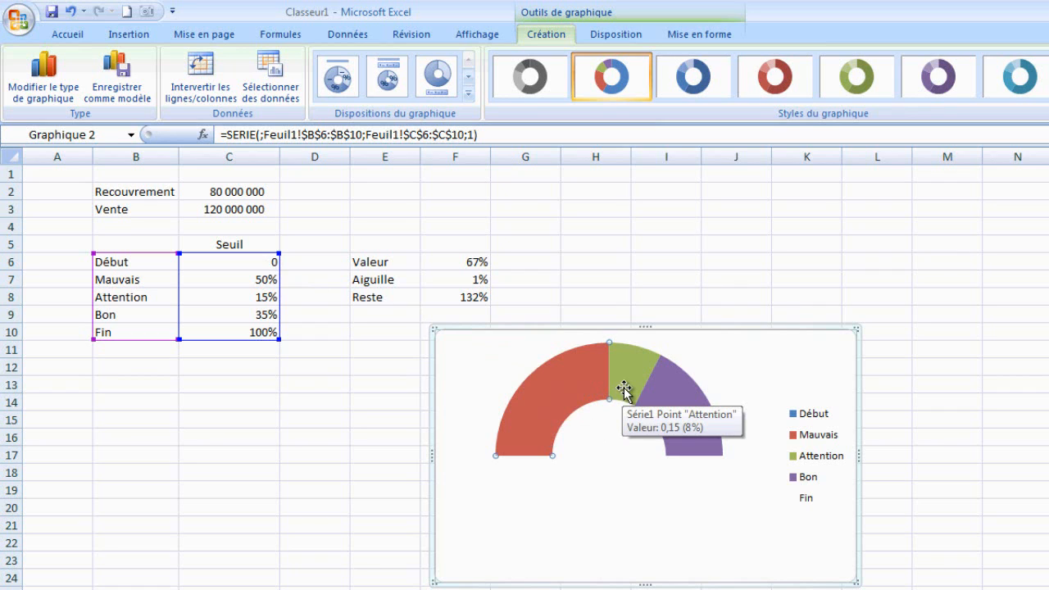
{"action": "left_click", "coordinate": [624, 388]}
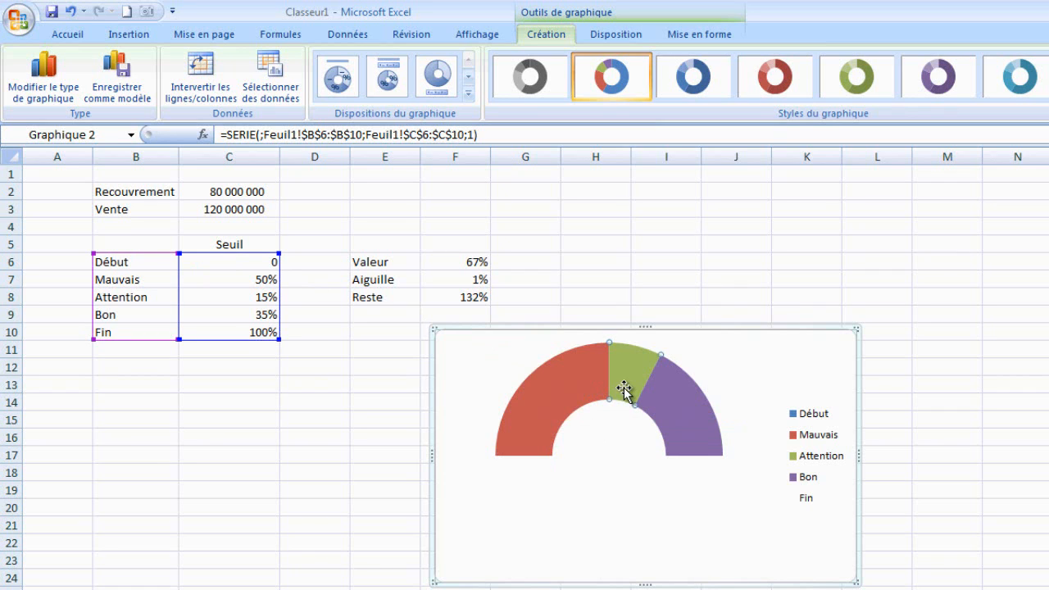
{"action": "right_click", "coordinate": [624, 388]}
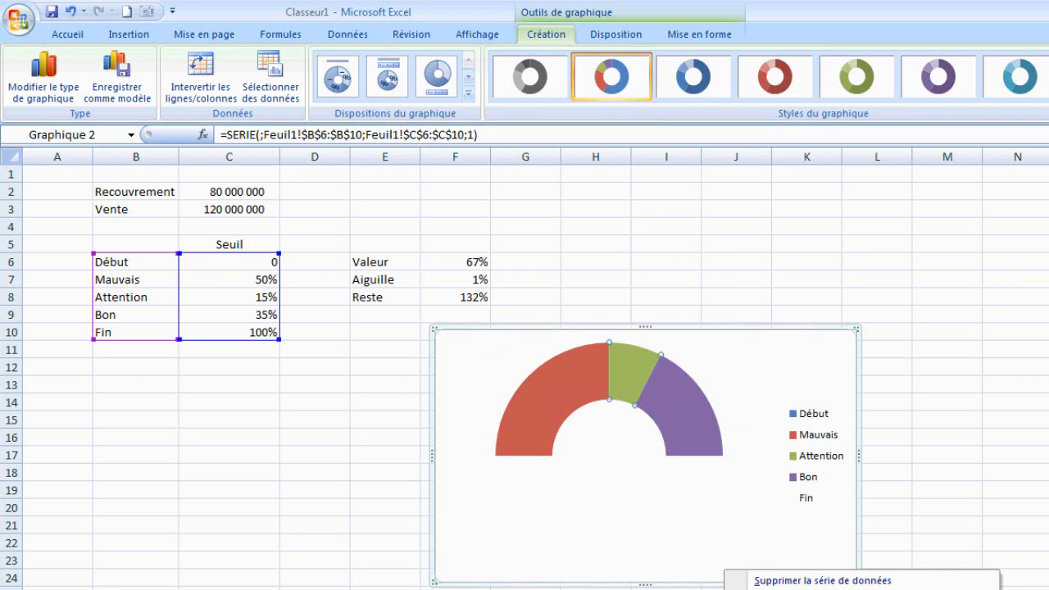
{"action": "double_click", "coordinate": [500, 407]}
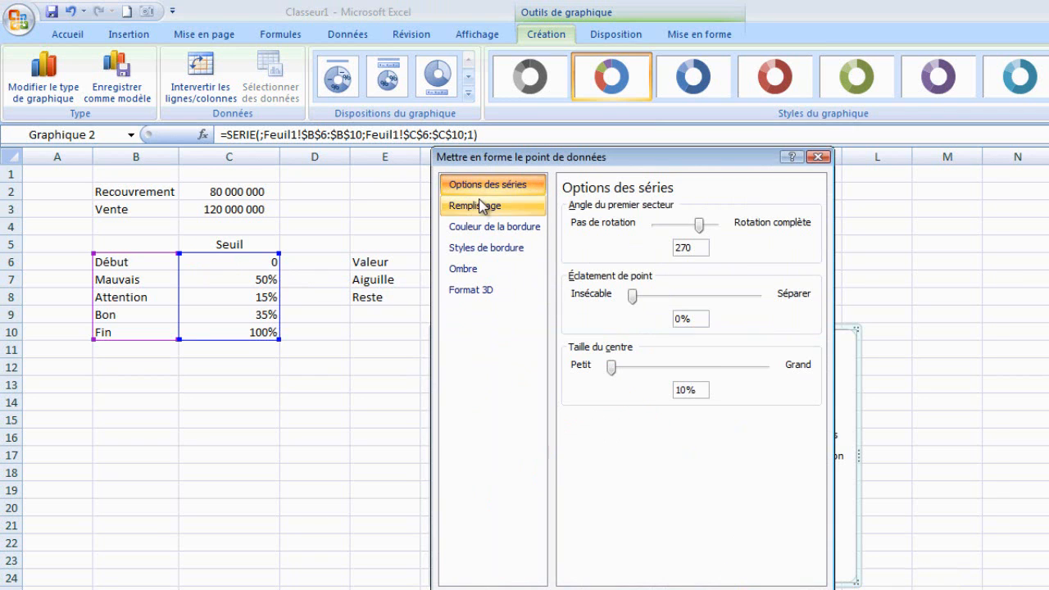
{"action": "left_click", "coordinate": [481, 206]}
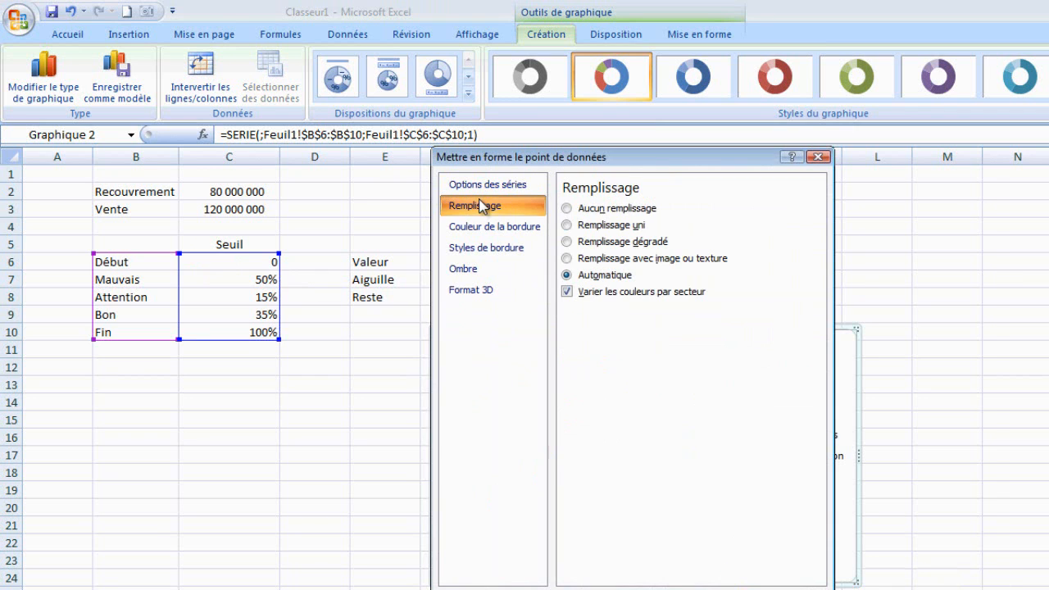
{"action": "left_click", "coordinate": [597, 229]}
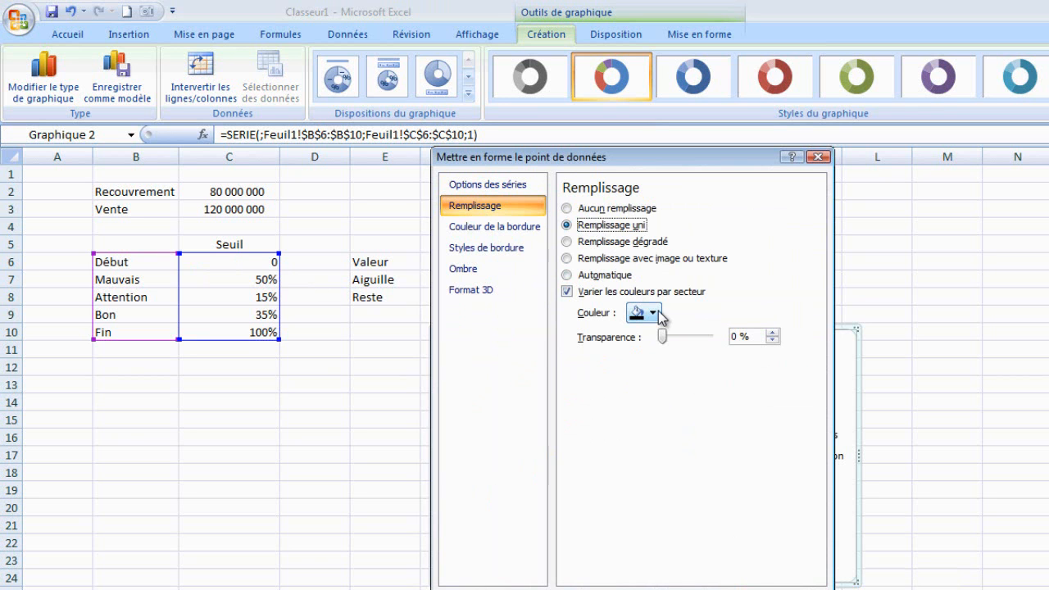
{"action": "left_click", "coordinate": [653, 314]}
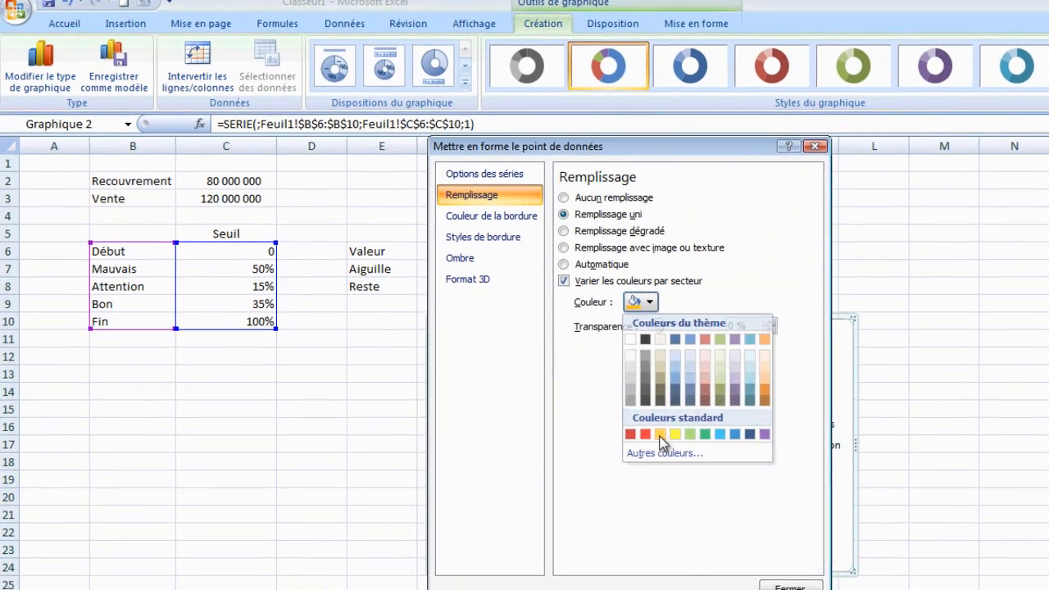
{"action": "left_click", "coordinate": [663, 445]}
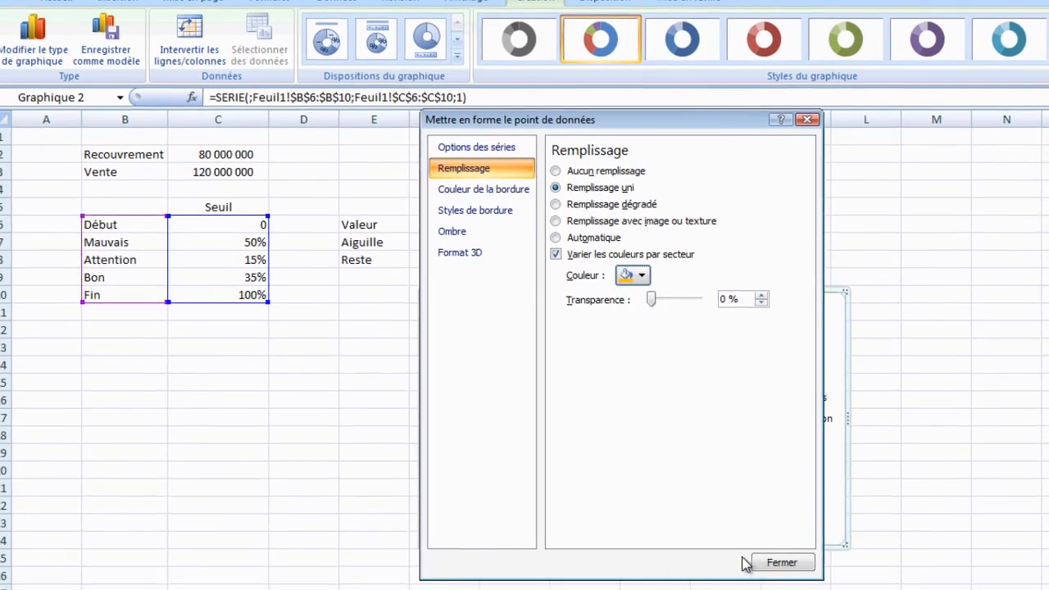
{"action": "left_click", "coordinate": [776, 546]}
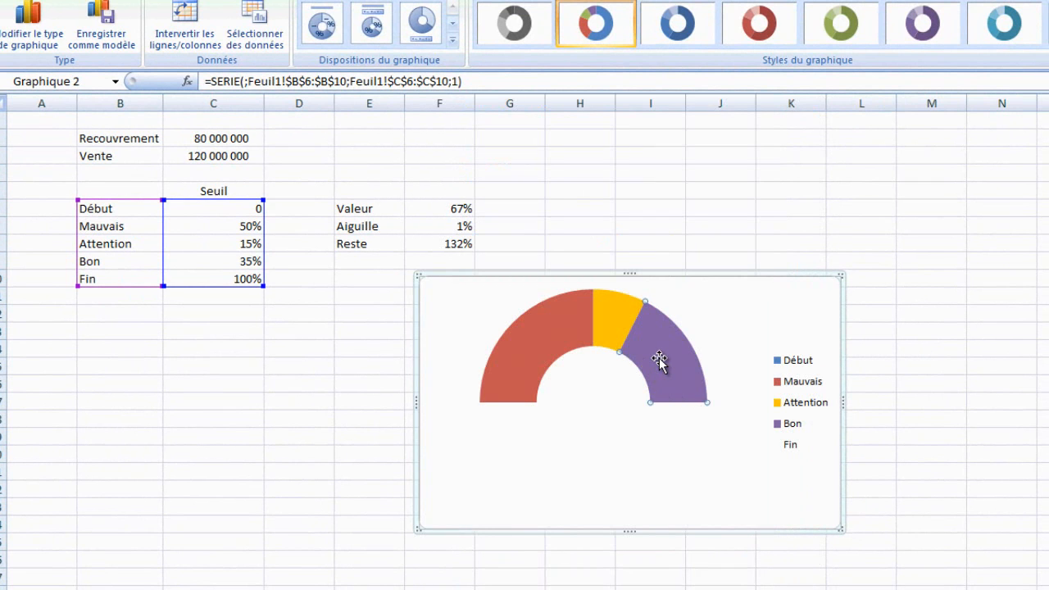
Step: Give the Bon segment of the doughnut a solid fill in standard green (Vert)
{"action": "right_click", "coordinate": [659, 361]}
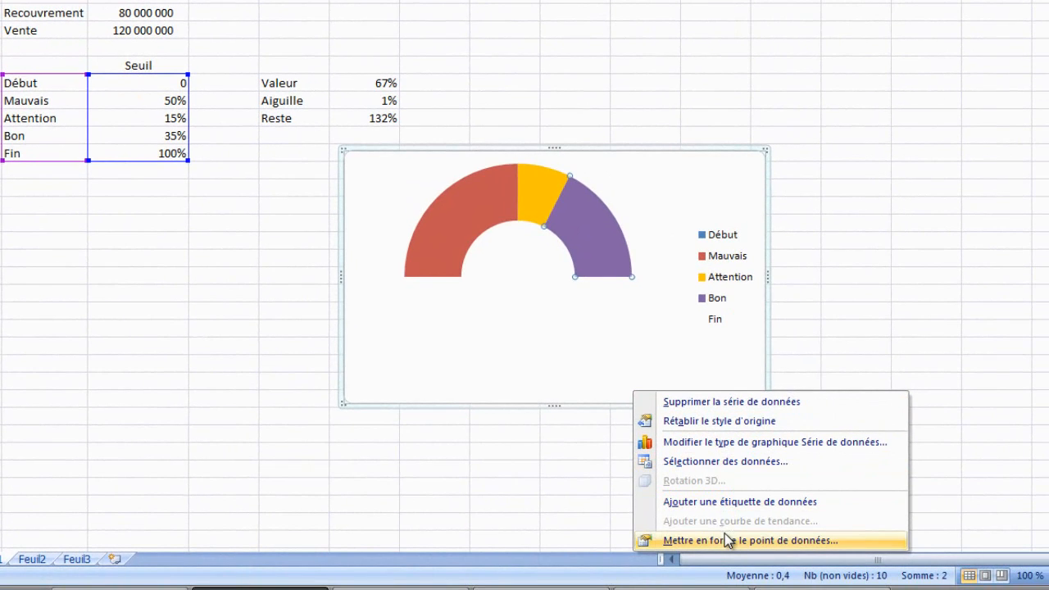
{"action": "left_click", "coordinate": [726, 540]}
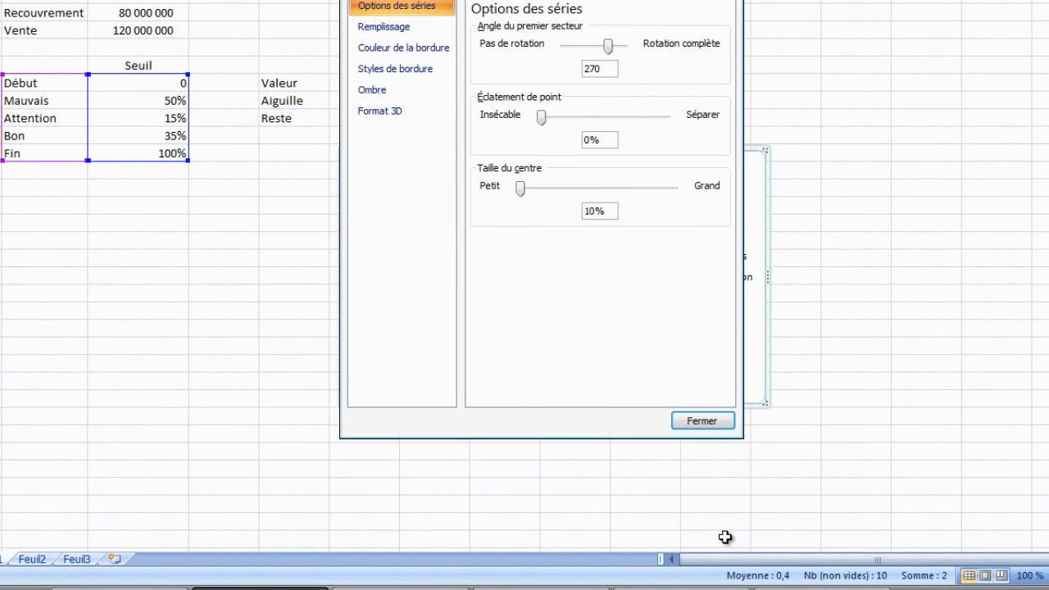
{"action": "left_click", "coordinate": [402, 28]}
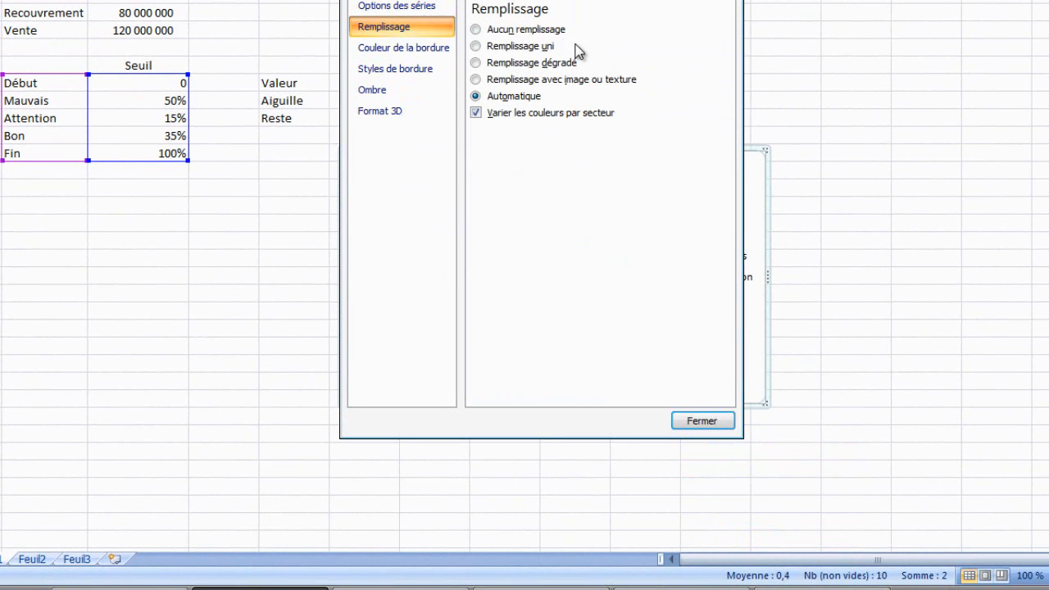
{"action": "left_click", "coordinate": [549, 47]}
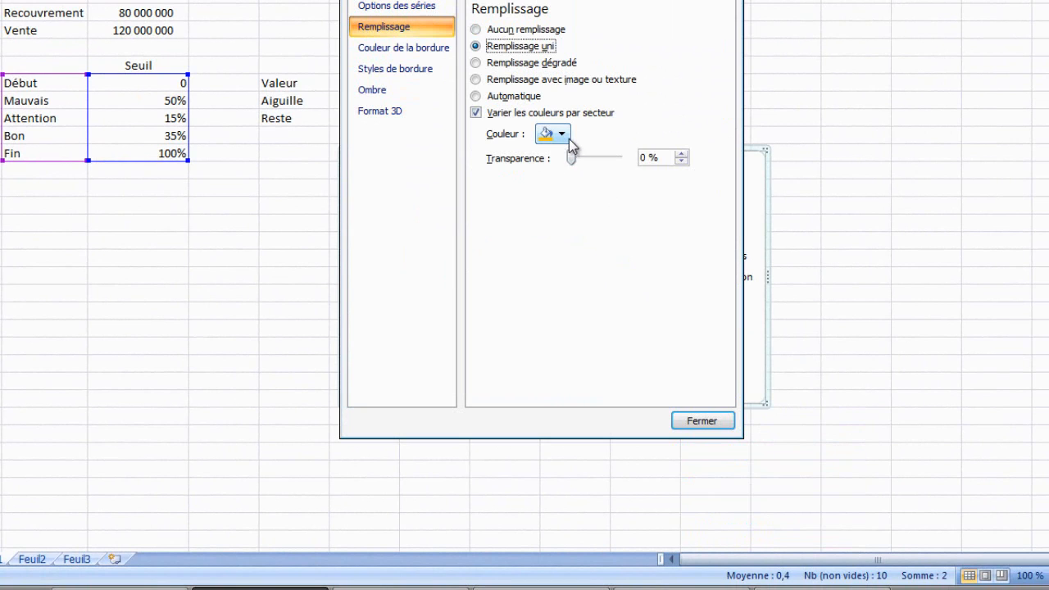
{"action": "left_click", "coordinate": [564, 137]}
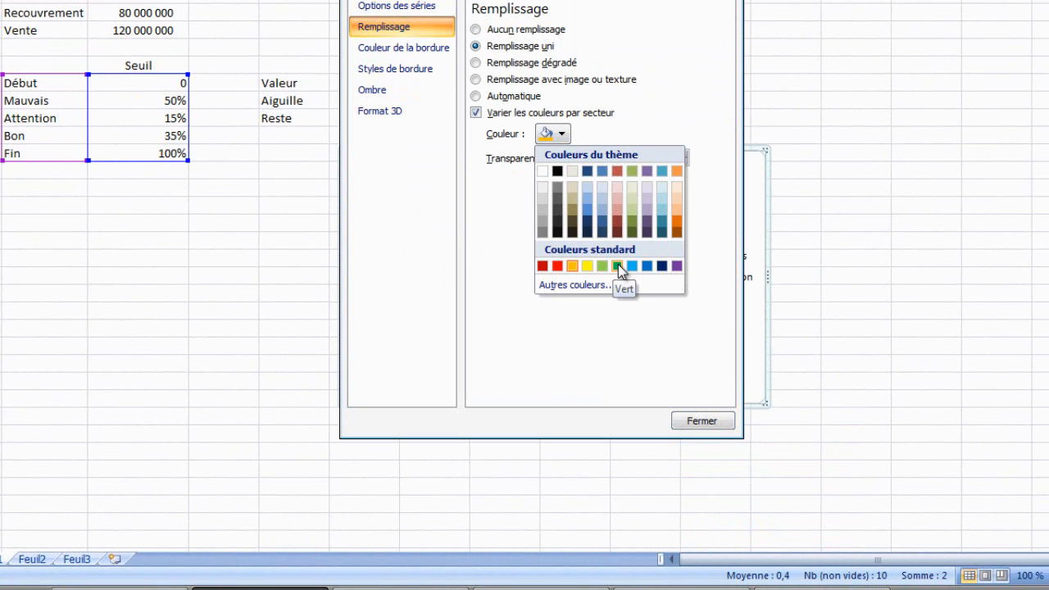
{"action": "left_click", "coordinate": [619, 267]}
{"action": "left_click", "coordinate": [693, 419]}
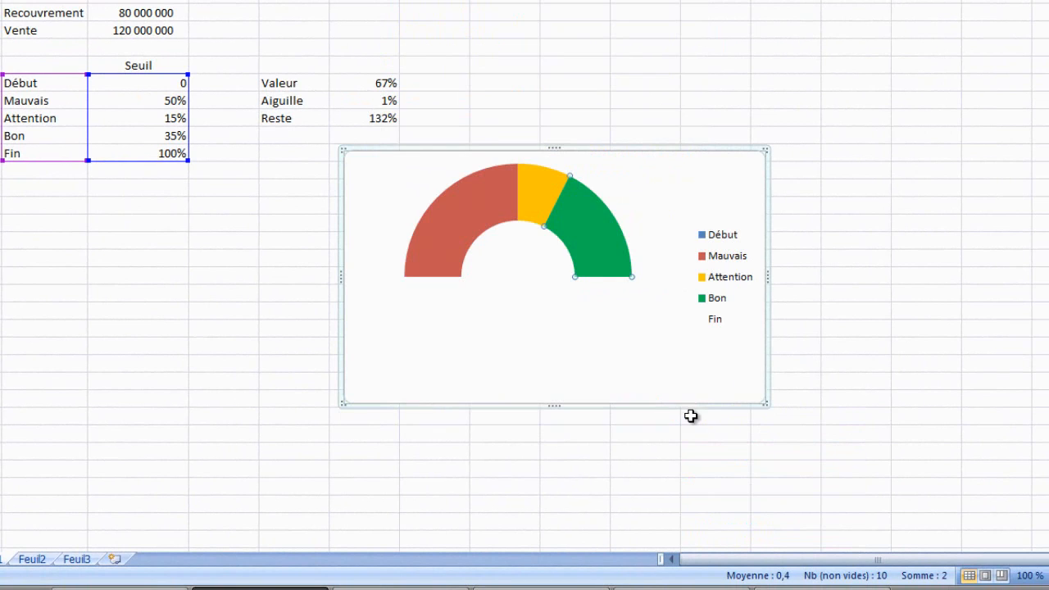
Step: Delete the legend from the doughnut chart
{"action": "left_click", "coordinate": [594, 107]}
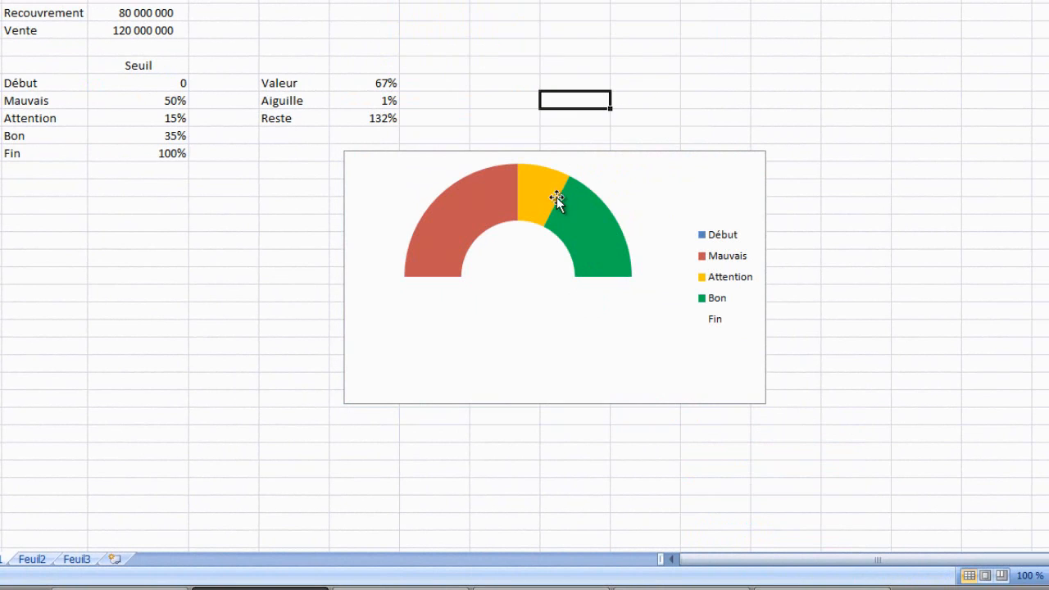
{"action": "left_click", "coordinate": [704, 240]}
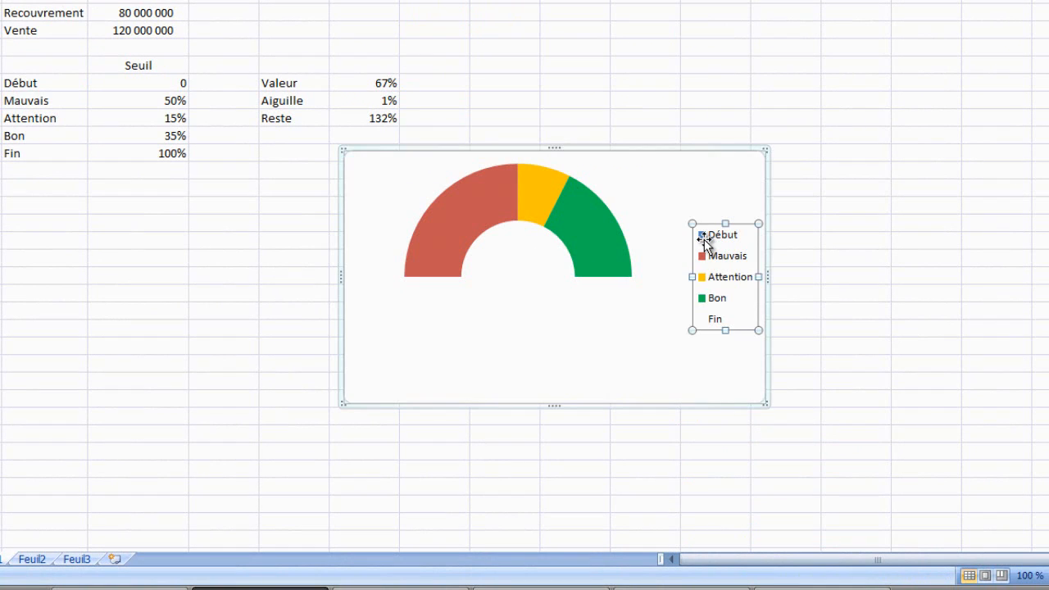
{"action": "key", "text": "Delete"}
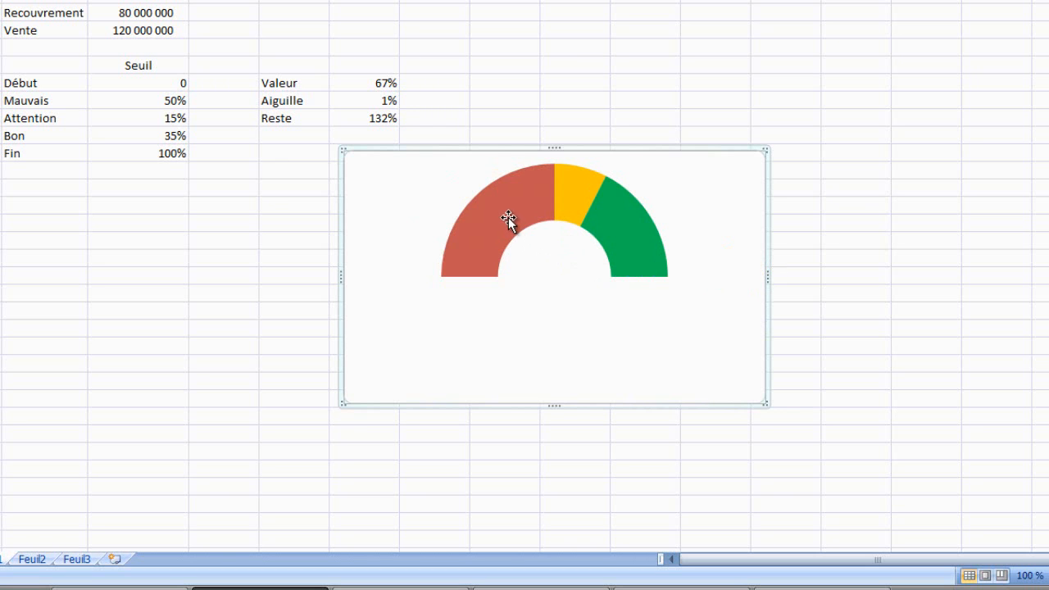
Step: Try to add a second series to the doughnut chart with F6:F8 as its series name, and undo it
{"action": "left_click", "coordinate": [471, 199]}
{"action": "left_click", "coordinate": [461, 194]}
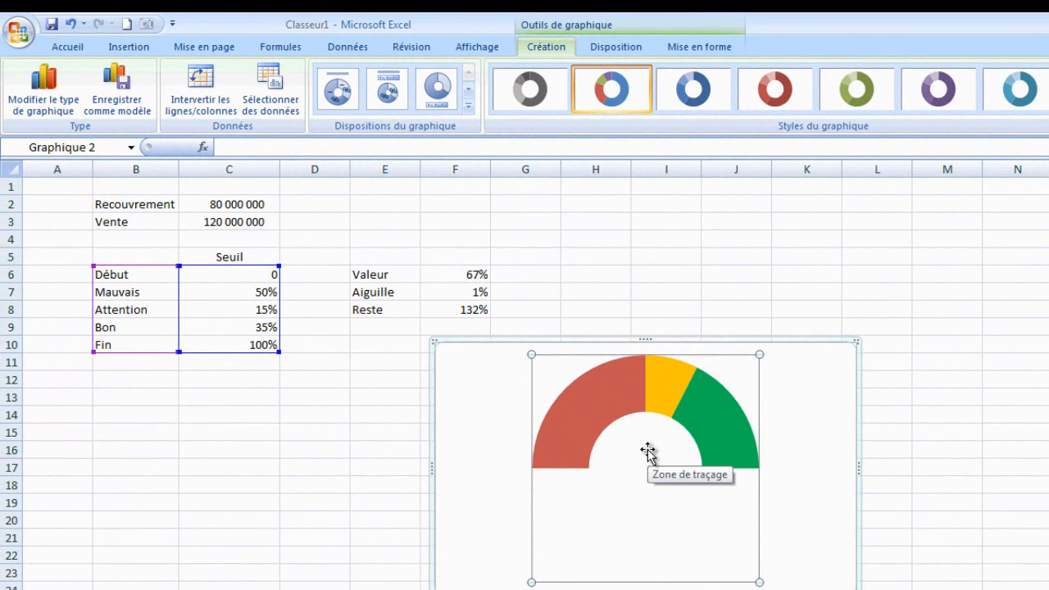
{"action": "left_click", "coordinate": [277, 104]}
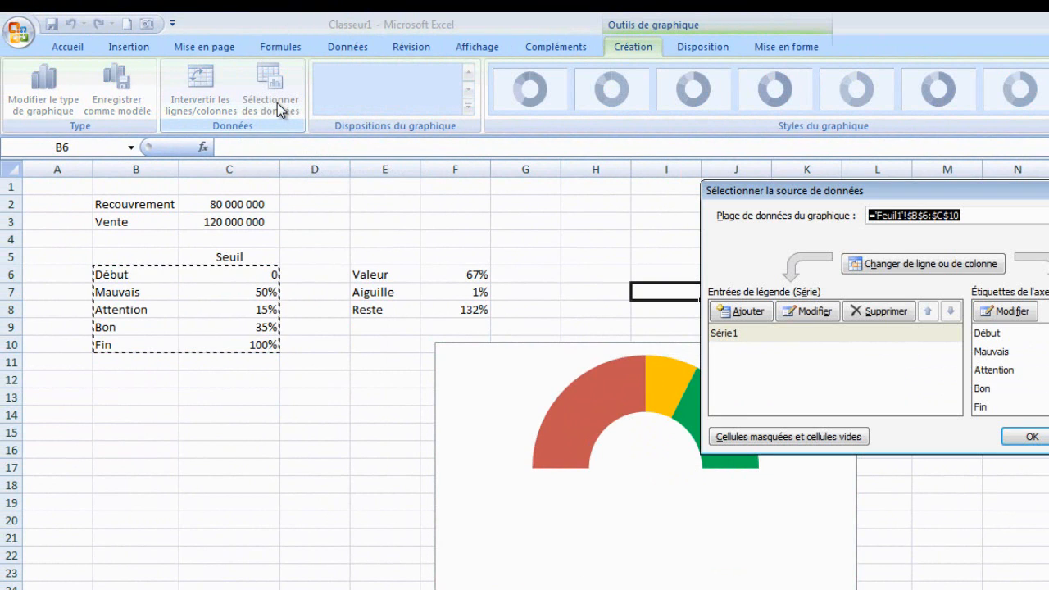
{"action": "left_click", "coordinate": [757, 313]}
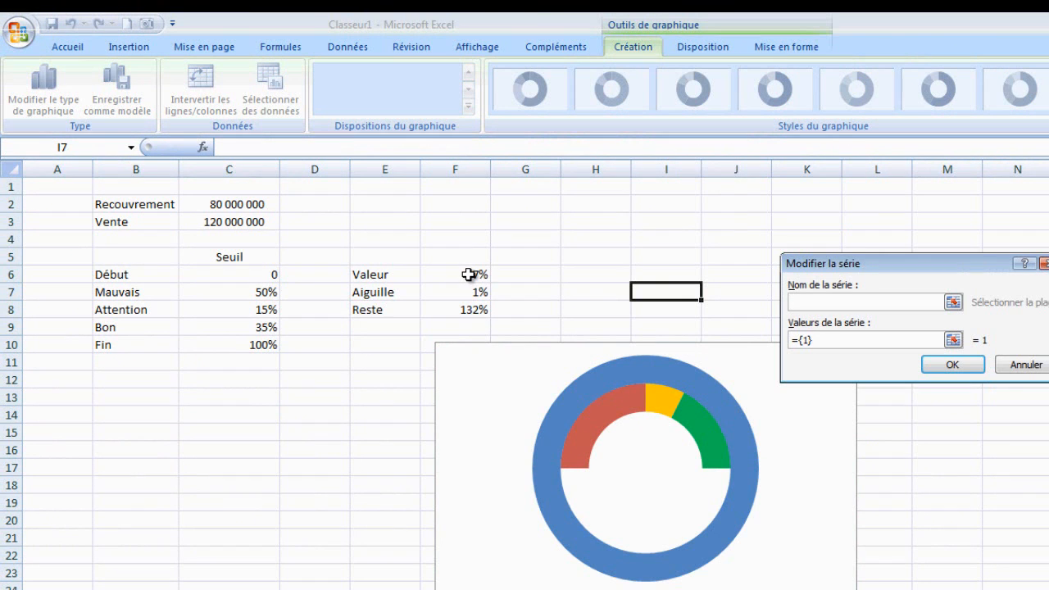
{"action": "left_click_drag", "start_coordinate": [468, 274], "coordinate": [475, 311]}
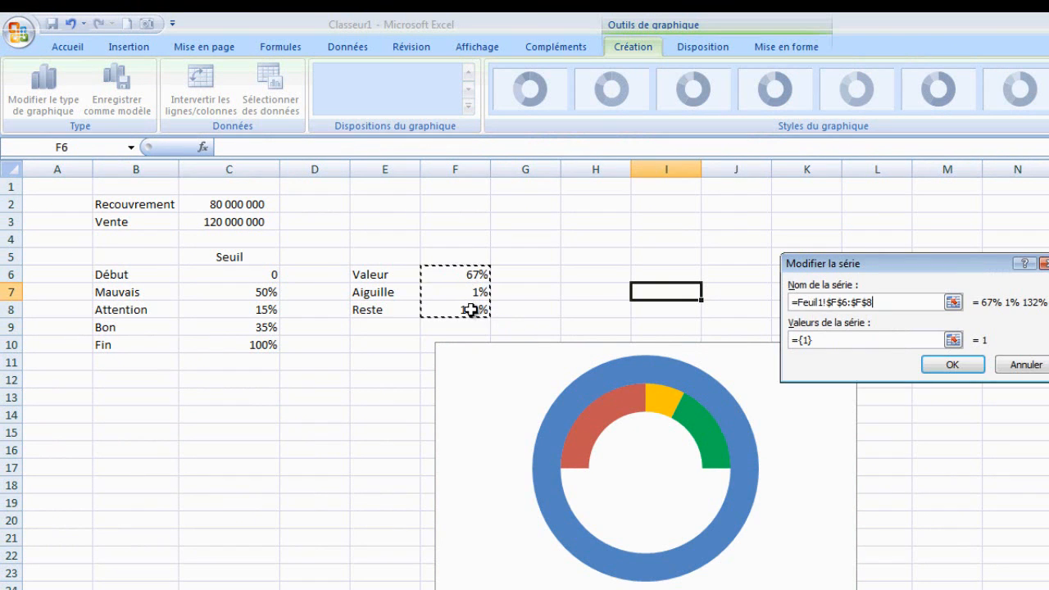
{"action": "left_click", "coordinate": [950, 363]}
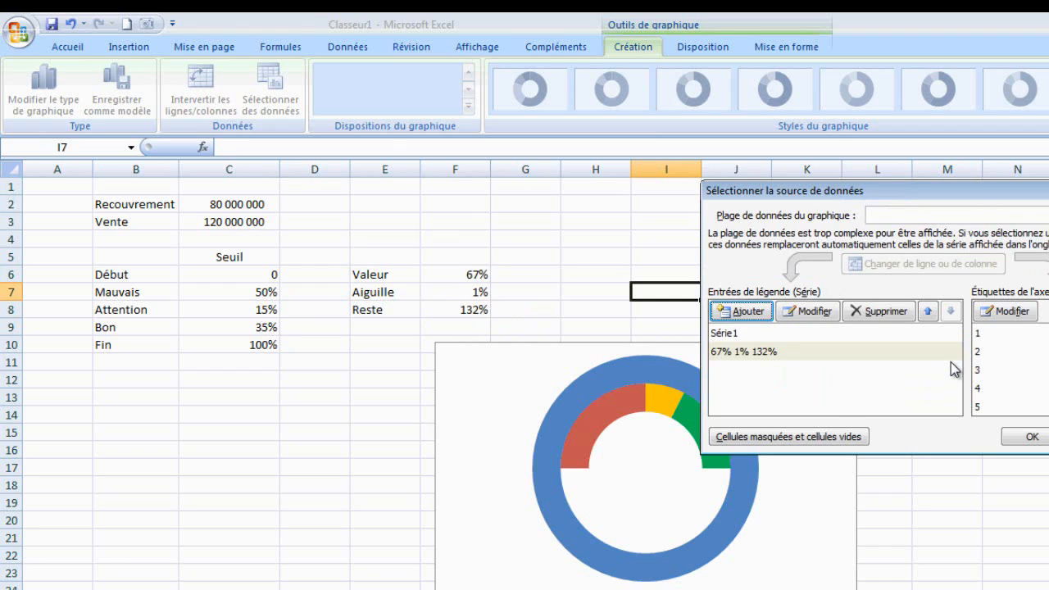
{"action": "left_click", "coordinate": [1022, 437]}
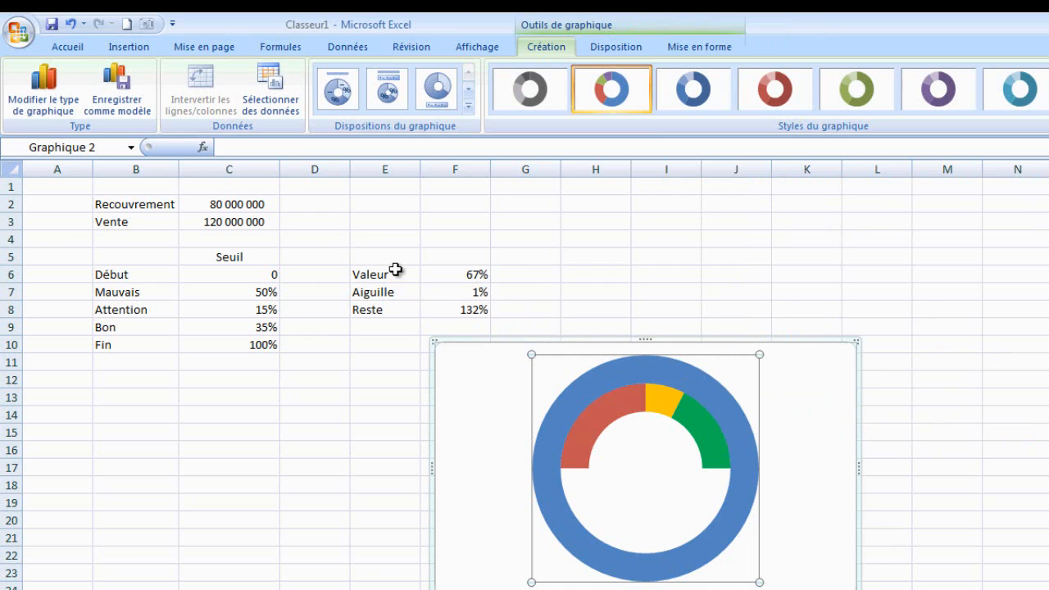
{"action": "left_click", "coordinate": [69, 25]}
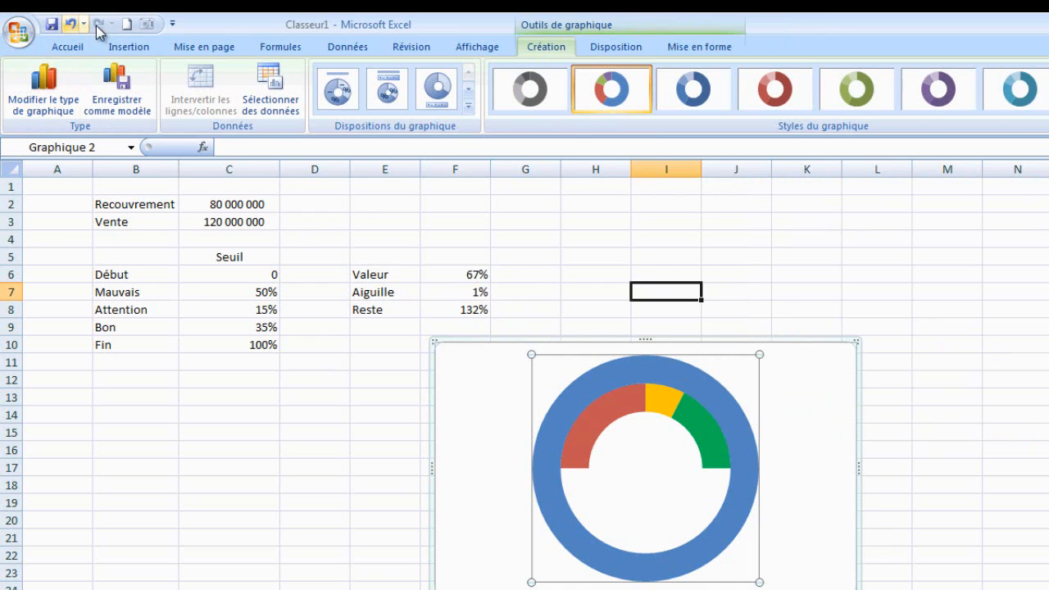
{"action": "left_click", "coordinate": [139, 47]}
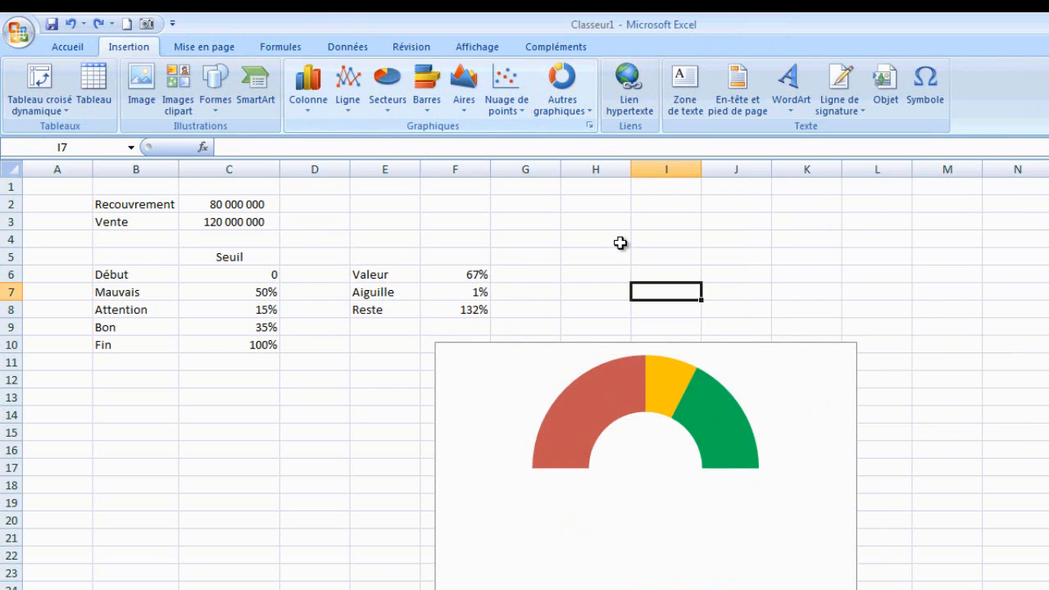
Step: Add a second data series to the doughnut chart, leaving its name empty and taking its values from F6:F8
{"action": "left_click", "coordinate": [538, 384]}
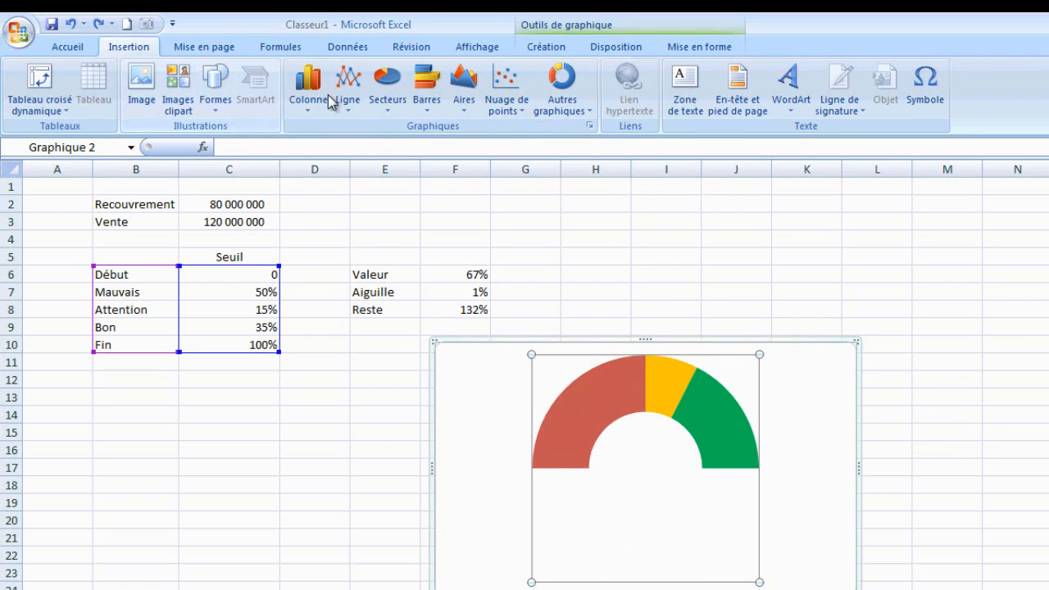
{"action": "left_click", "coordinate": [559, 49]}
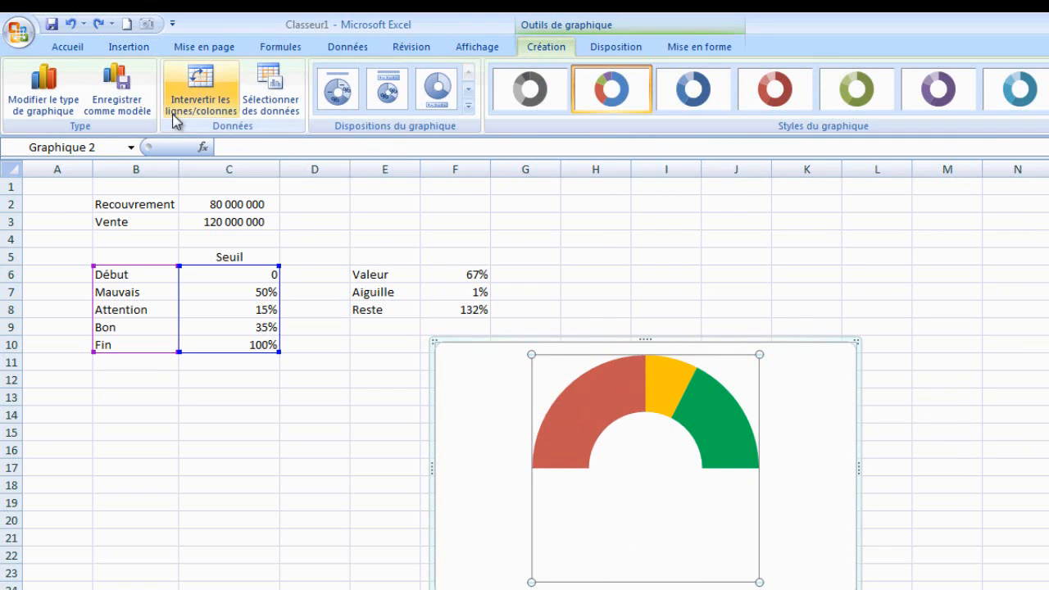
{"action": "left_click", "coordinate": [294, 93]}
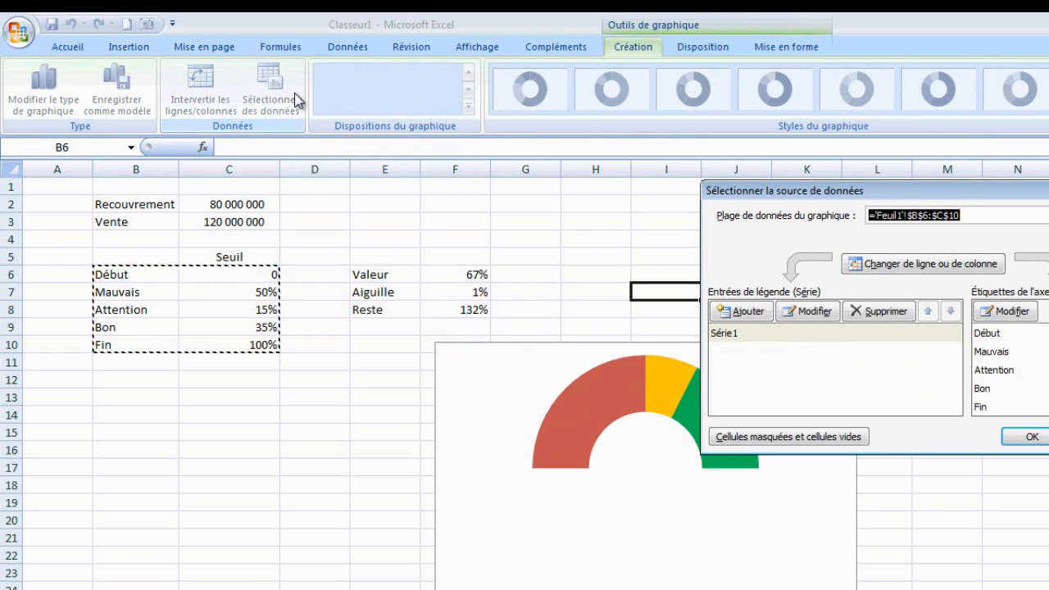
{"action": "left_click", "coordinate": [747, 311]}
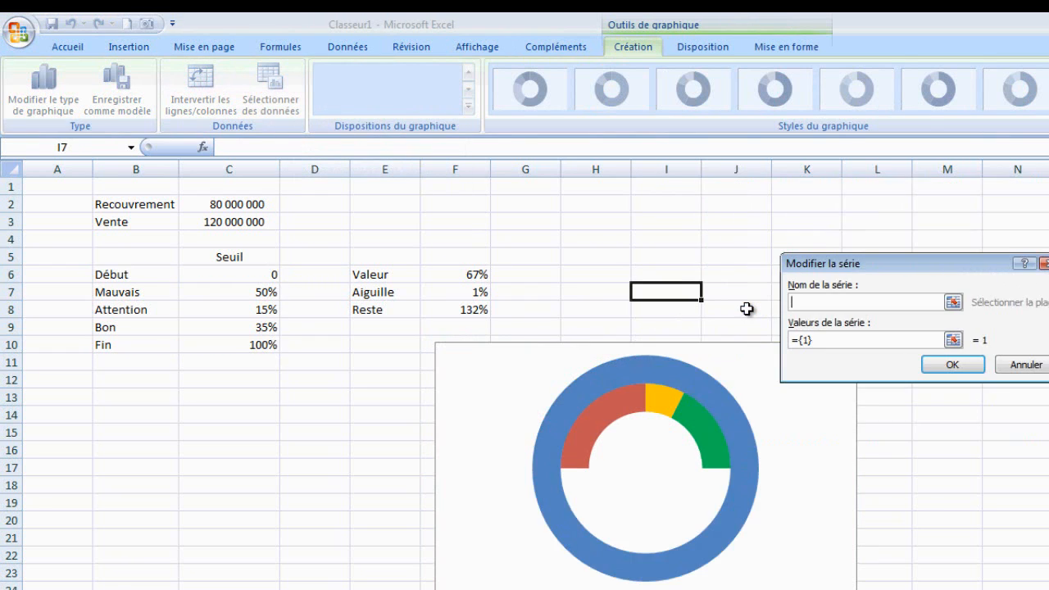
{"action": "left_click", "coordinate": [829, 339]}
{"action": "double_click", "coordinate": [799, 340]}
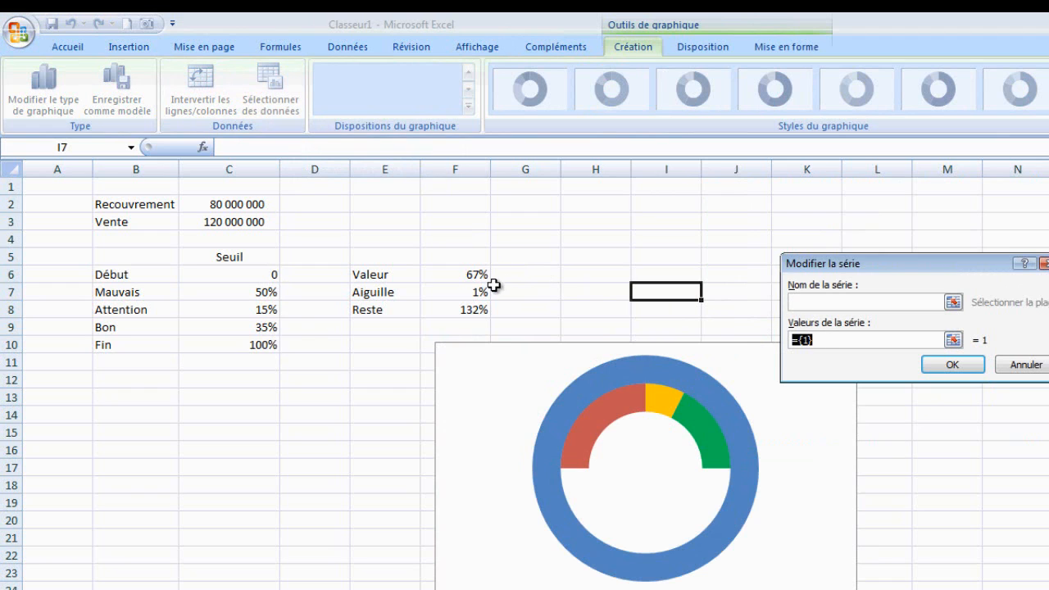
{"action": "left_click_drag", "start_coordinate": [476, 275], "coordinate": [476, 310]}
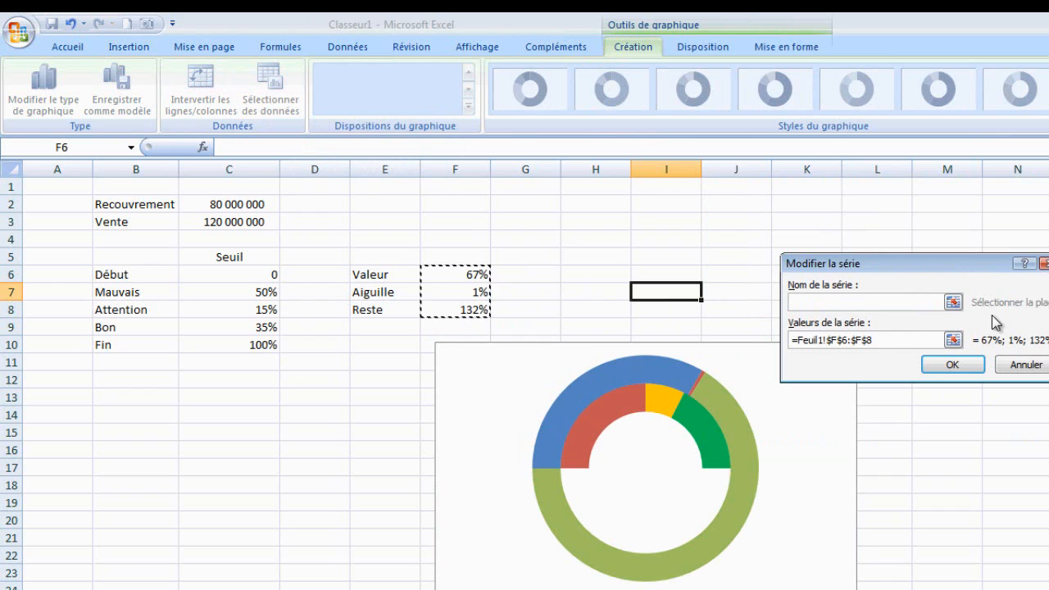
{"action": "left_click", "coordinate": [952, 365]}
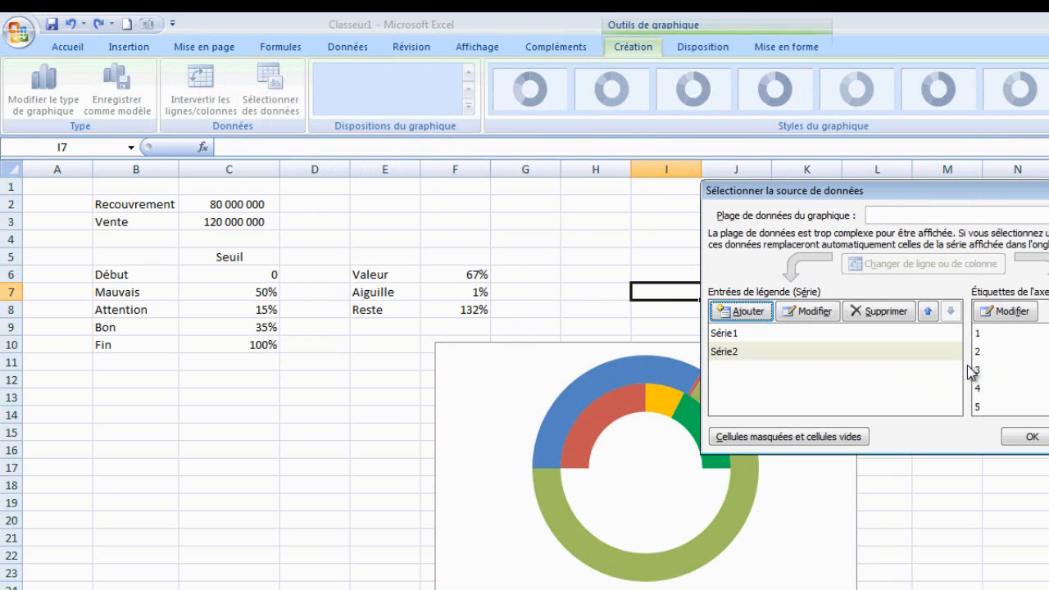
{"action": "left_click", "coordinate": [1032, 440]}
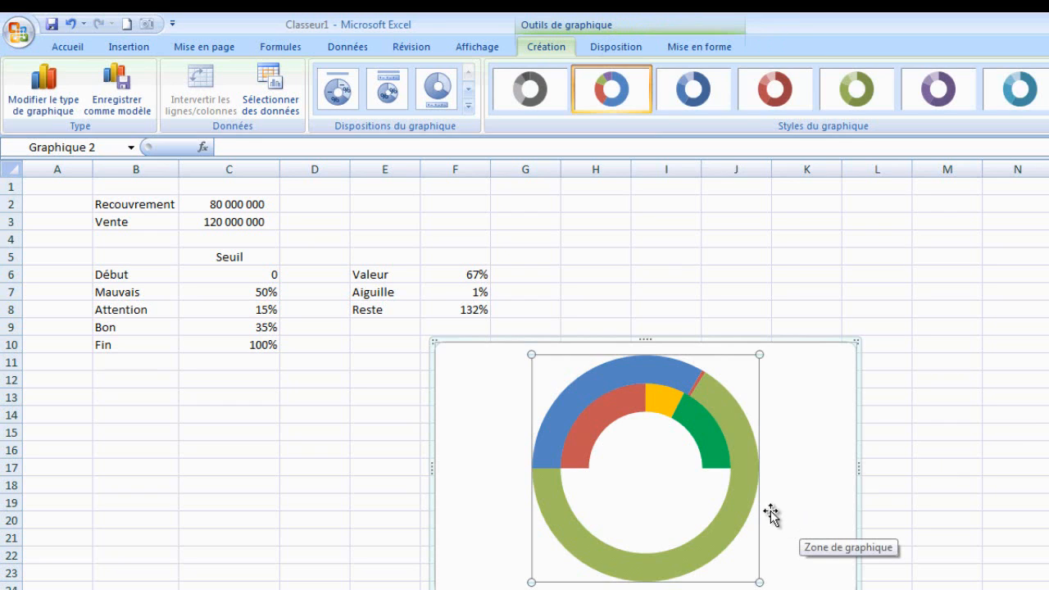
Step: Change the chart type of the outer ring series (F6:F8) to a basic pie (Secteurs)
{"action": "left_click", "coordinate": [743, 505]}
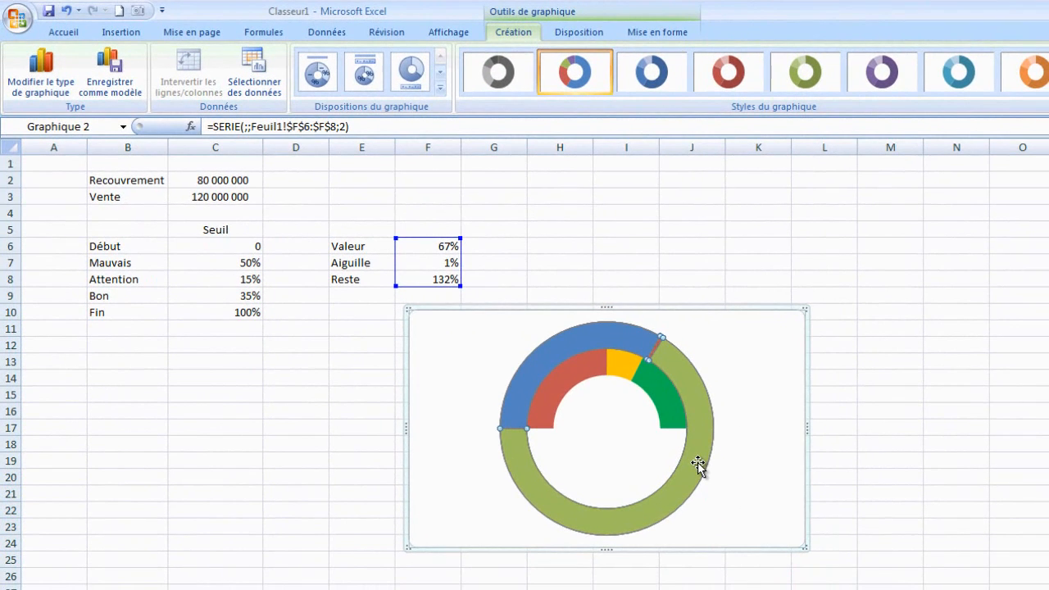
{"action": "left_click", "coordinate": [617, 336]}
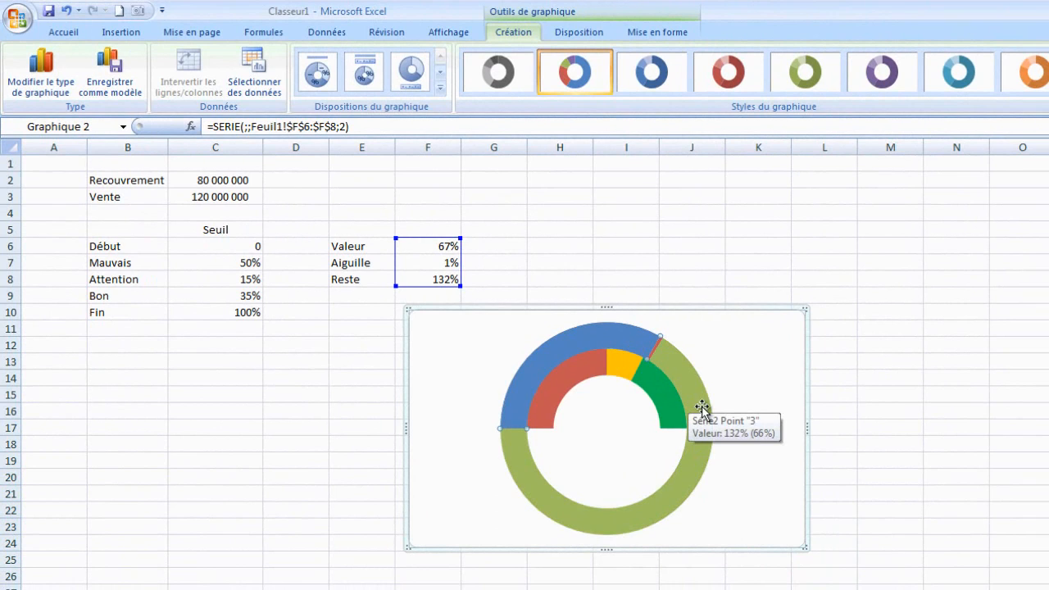
{"action": "left_click", "coordinate": [716, 475]}
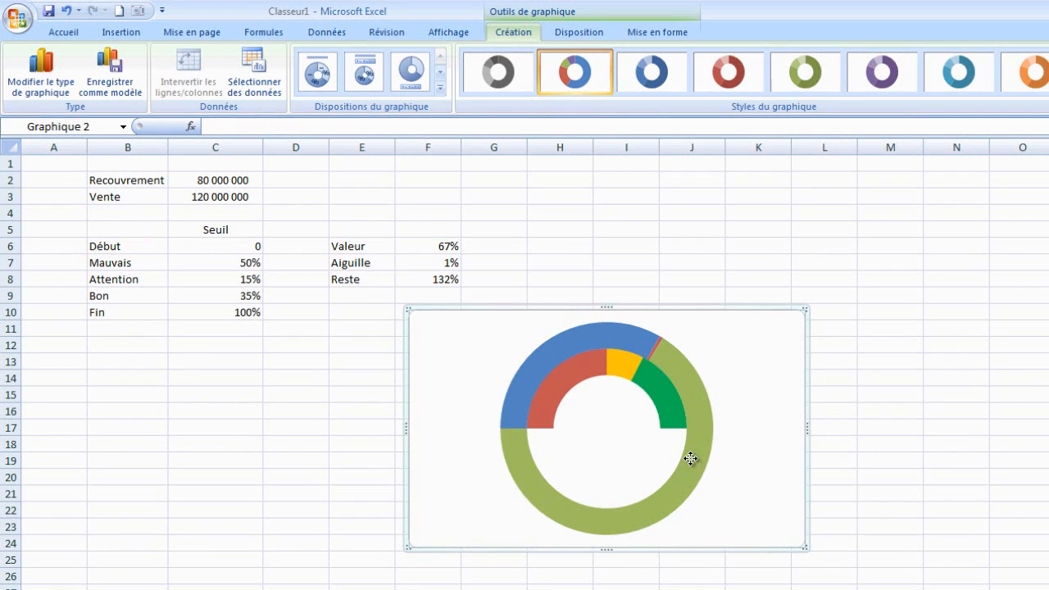
{"action": "left_click", "coordinate": [690, 458]}
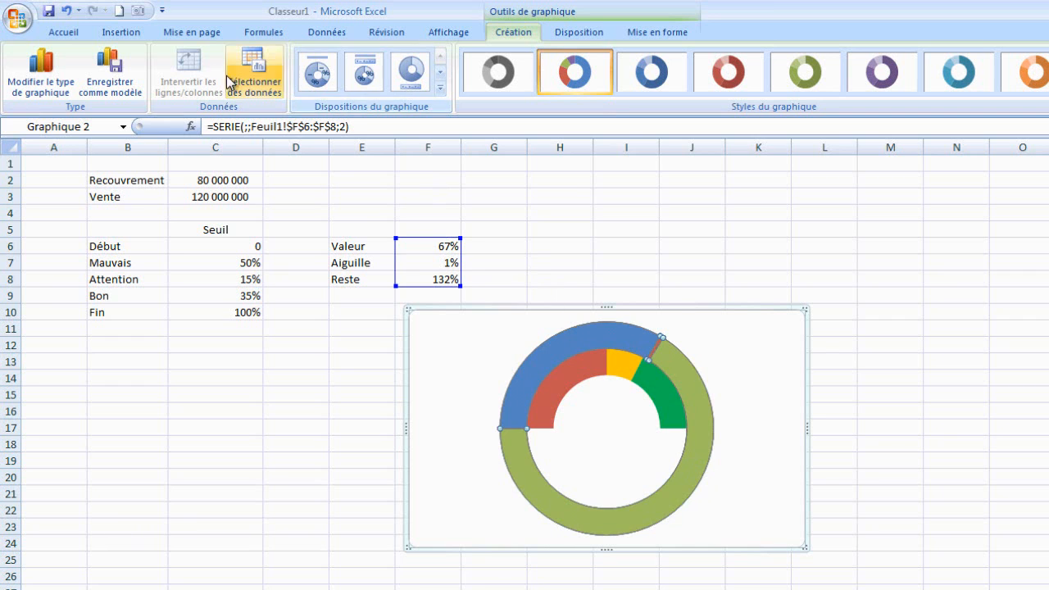
{"action": "left_click", "coordinate": [66, 81]}
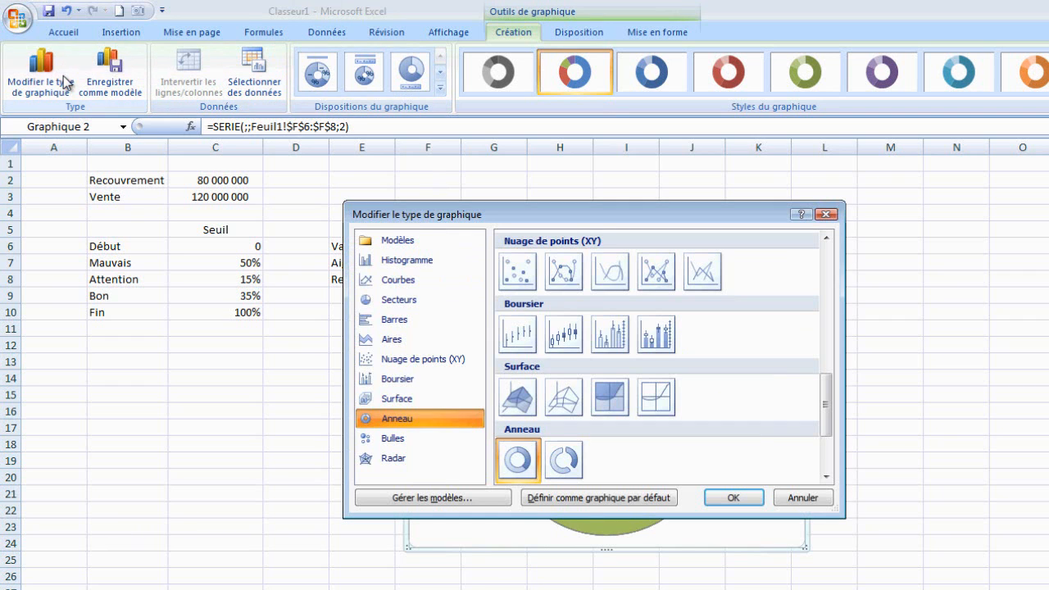
{"action": "left_click", "coordinate": [399, 301]}
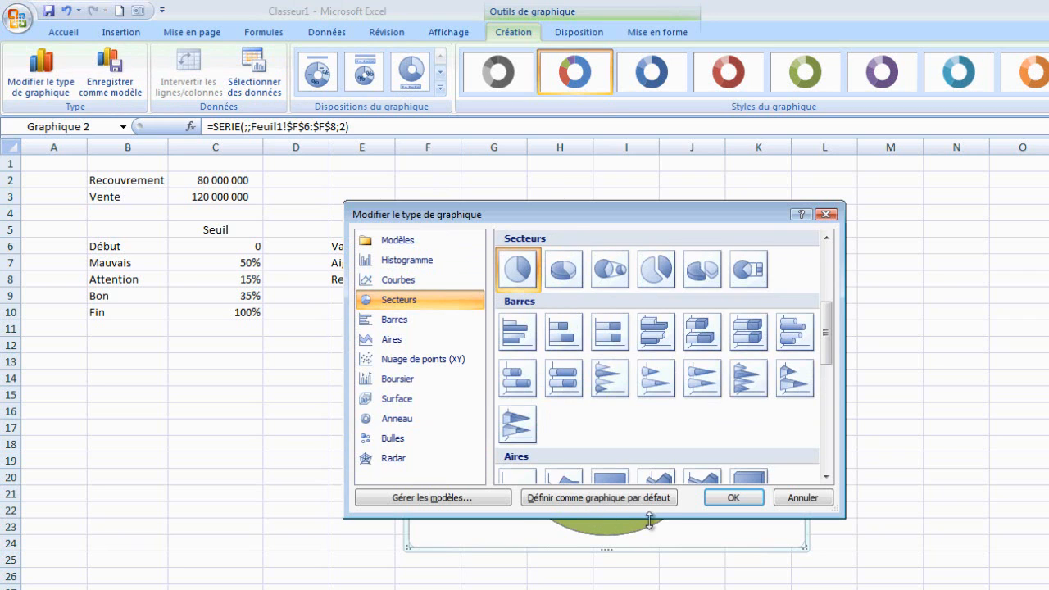
{"action": "left_click", "coordinate": [728, 499]}
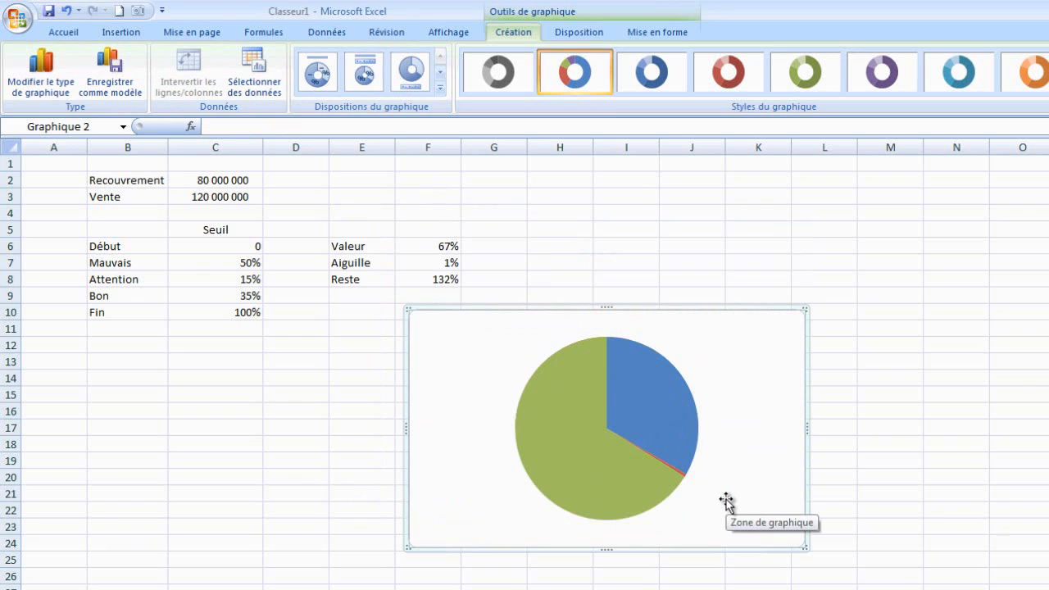
Step: Set the angle of the first slice to 270 for the pie series based on F6:F8
{"action": "left_click", "coordinate": [569, 419]}
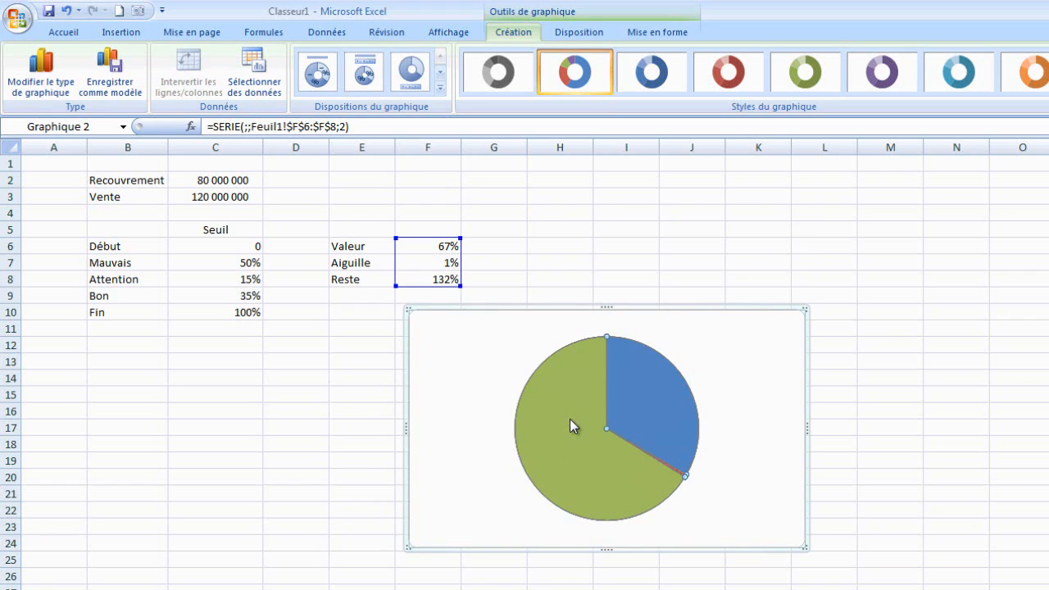
{"action": "right_click", "coordinate": [571, 425]}
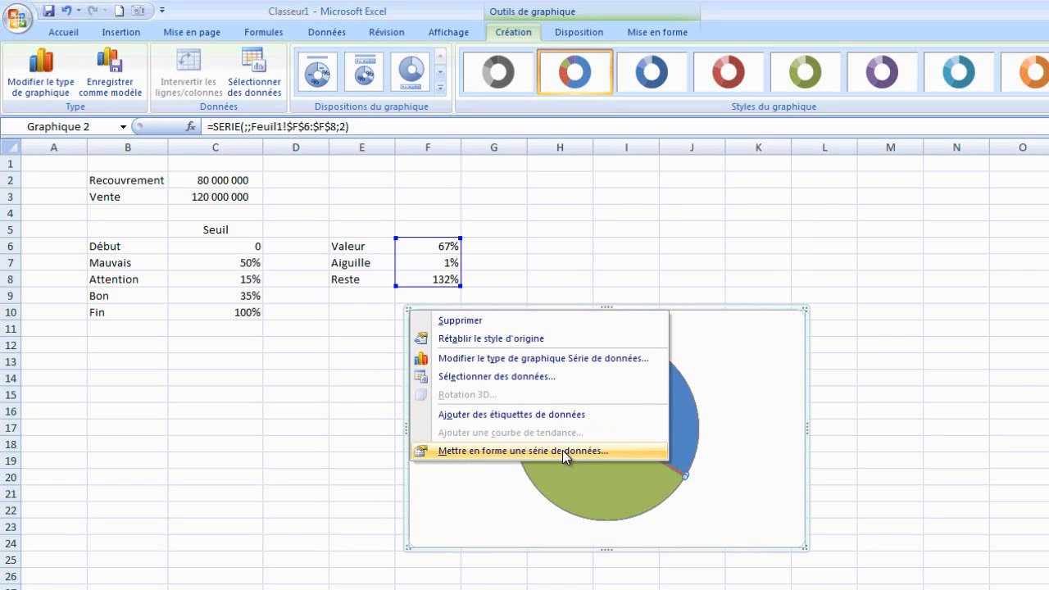
{"action": "left_click", "coordinate": [562, 452]}
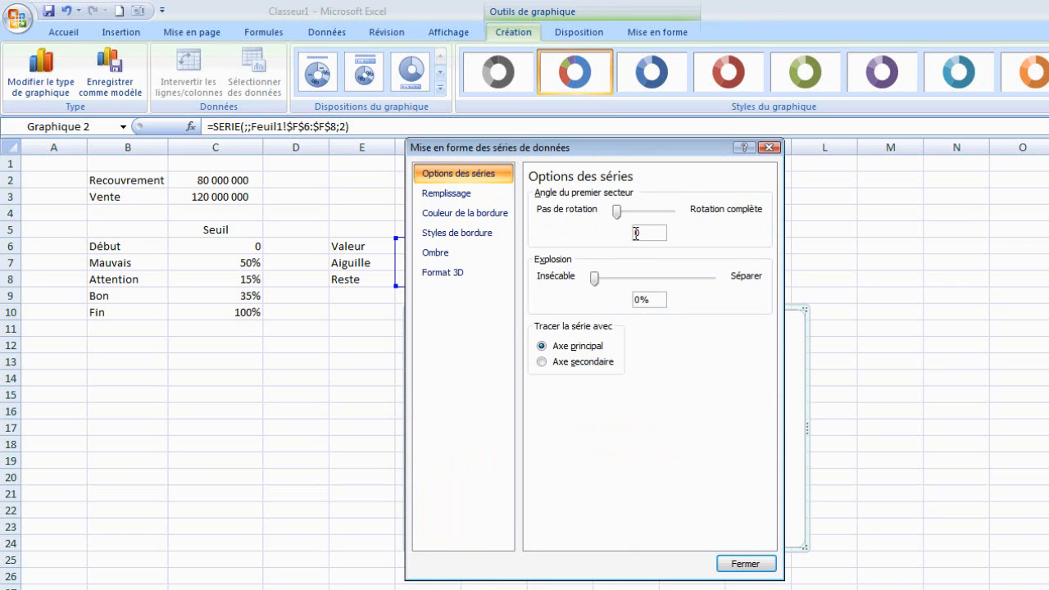
{"action": "left_click", "coordinate": [744, 564]}
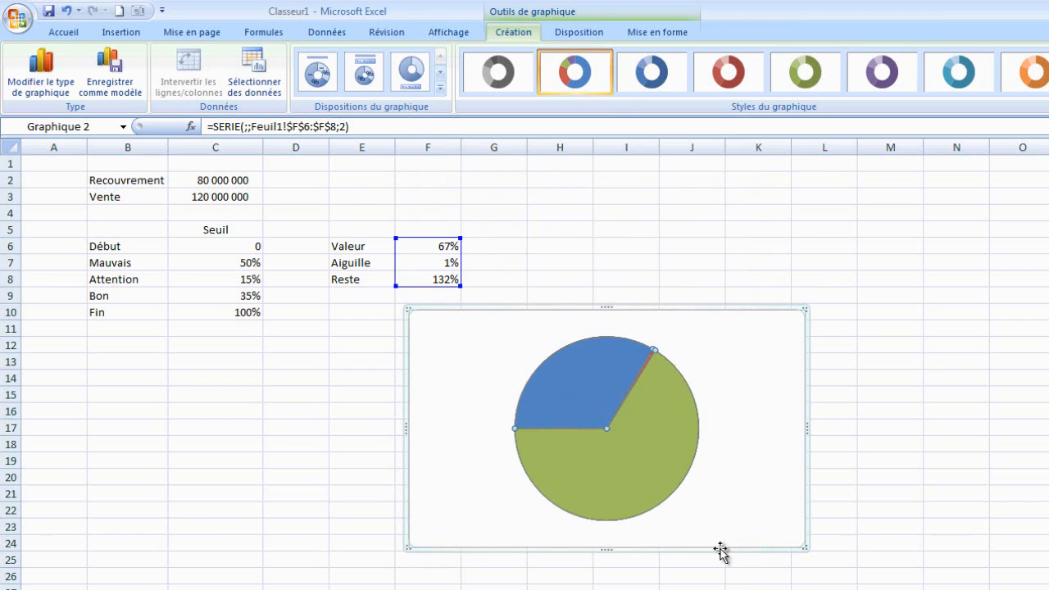
Step: Remove the fill from the pie's large green Reste slice (Aucun remplissage)
{"action": "left_click", "coordinate": [640, 469]}
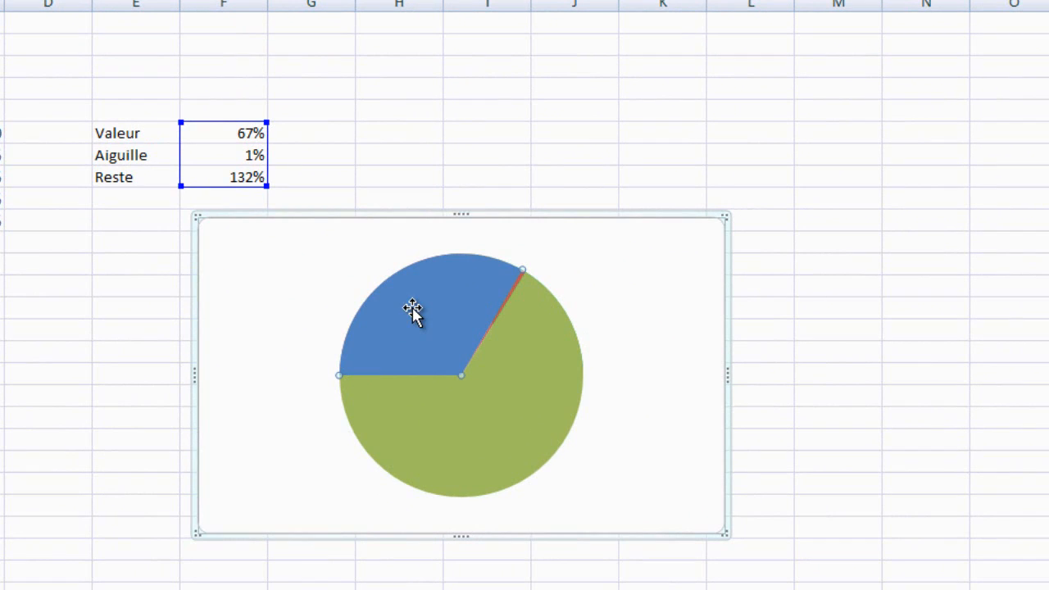
{"action": "right_click", "coordinate": [467, 454]}
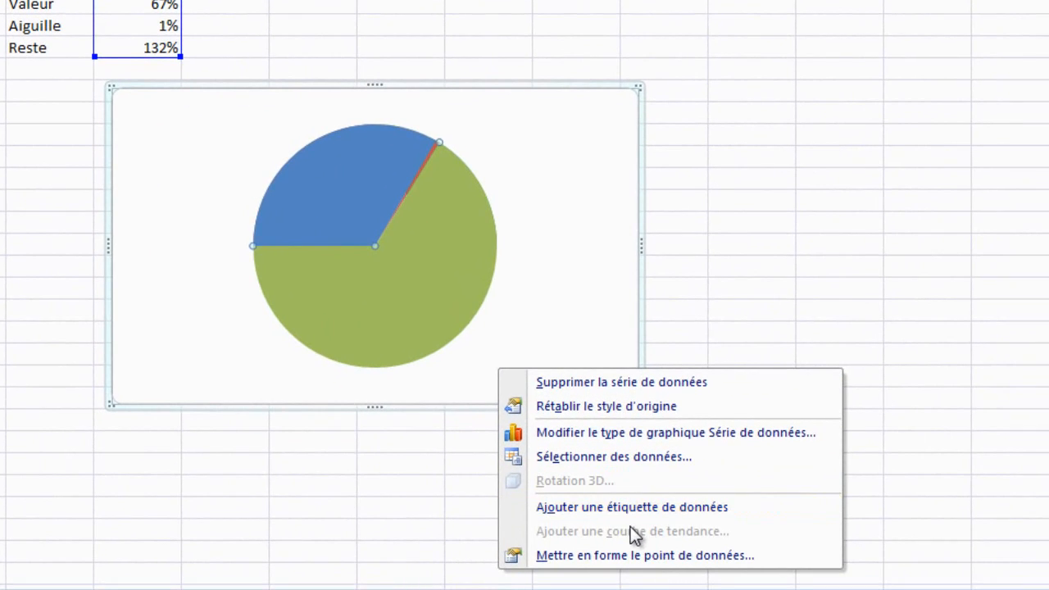
{"action": "left_click", "coordinate": [628, 554]}
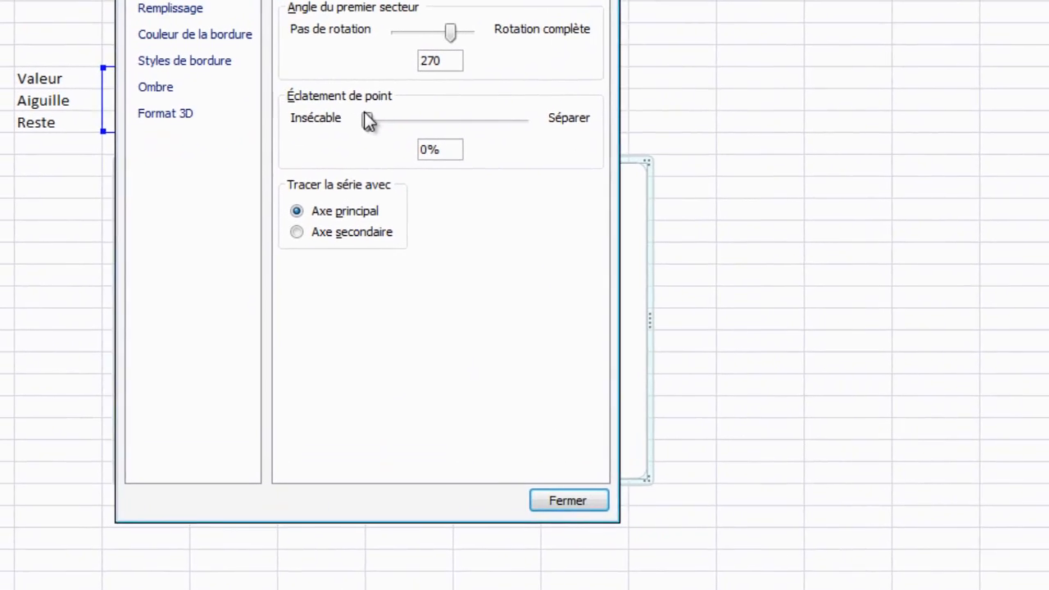
{"action": "left_click", "coordinate": [182, 7]}
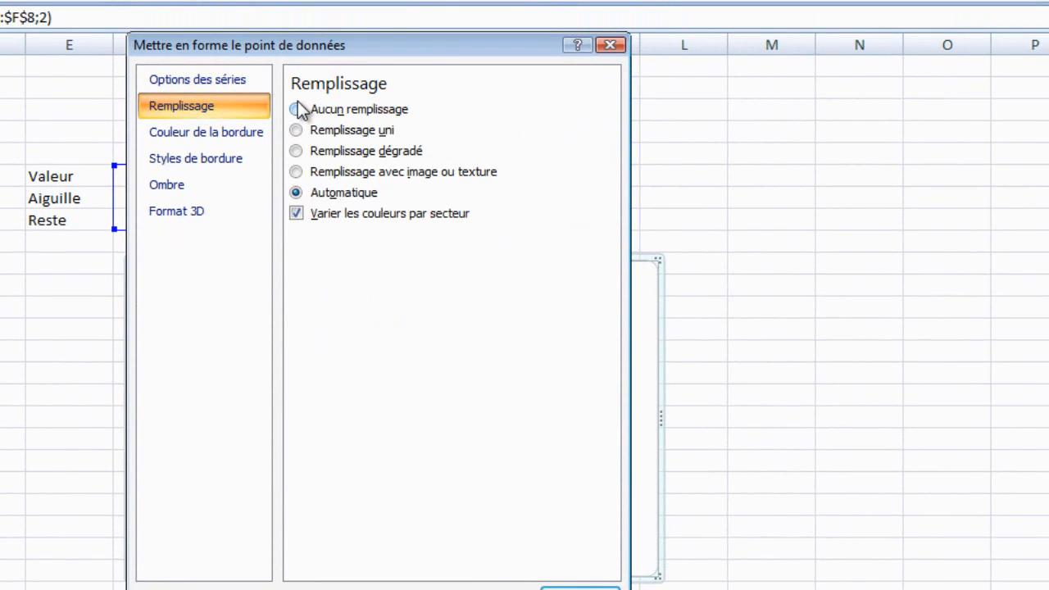
{"action": "left_click", "coordinate": [288, 11]}
{"action": "left_click", "coordinate": [296, 109]}
{"action": "left_click", "coordinate": [578, 588]}
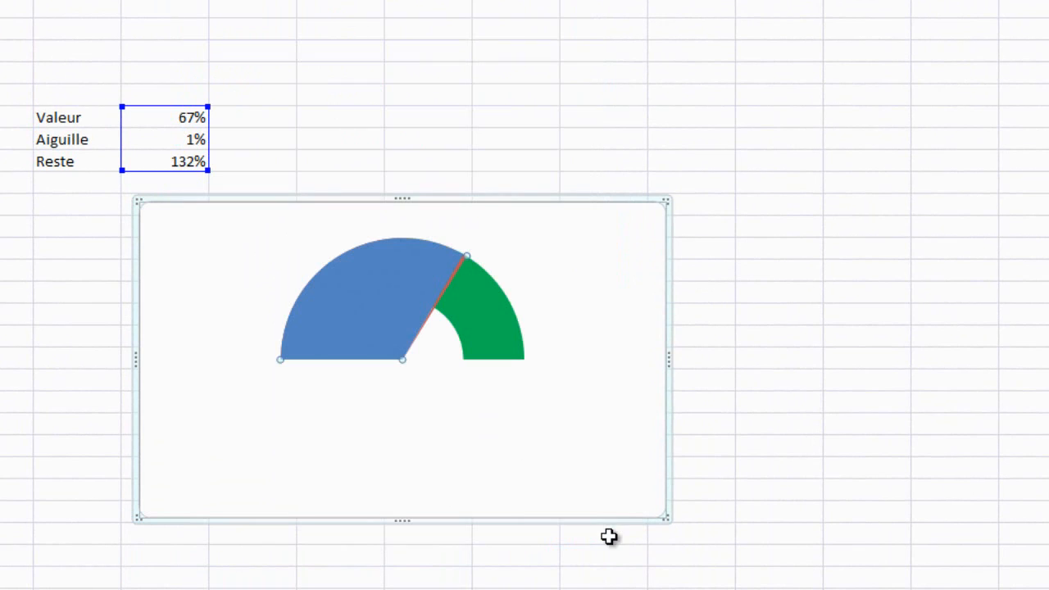
Step: Remove the fill from the pie's blue Valeur slice (Aucun remplissage)
{"action": "right_click", "coordinate": [382, 332]}
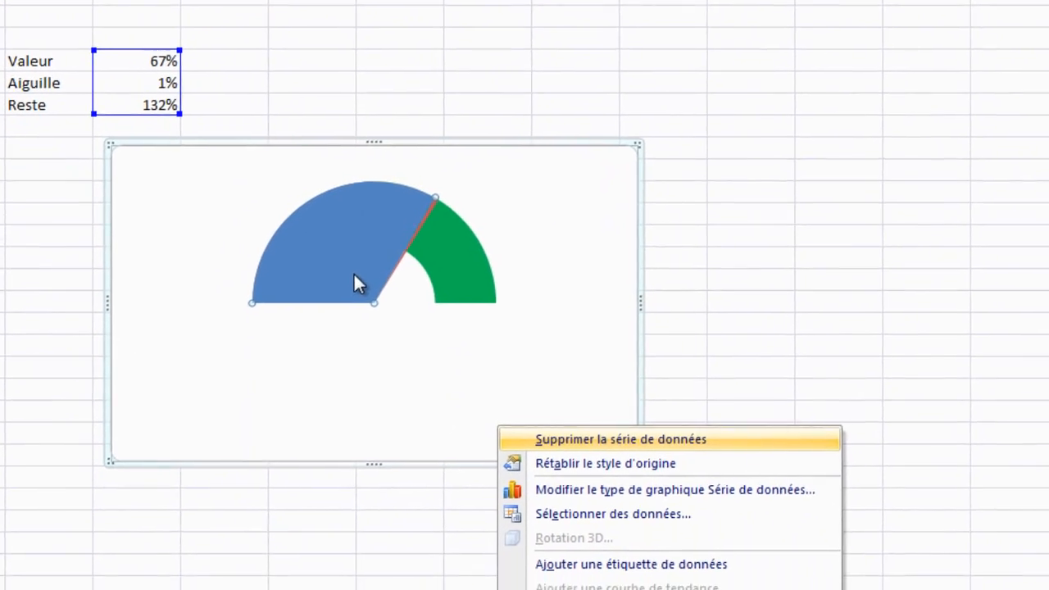
{"action": "left_click", "coordinate": [558, 528]}
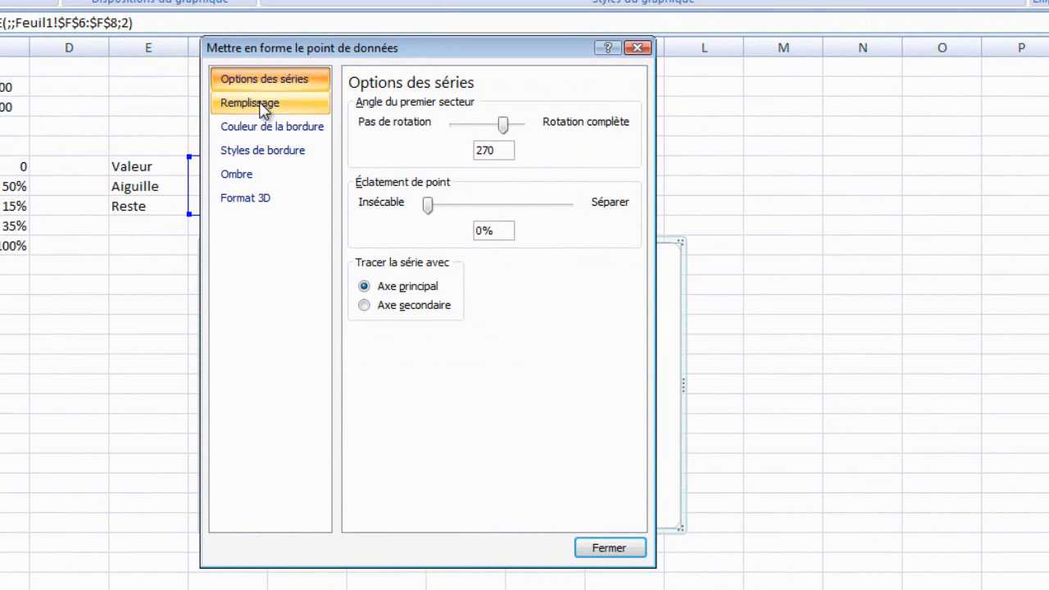
{"action": "left_click", "coordinate": [237, 106]}
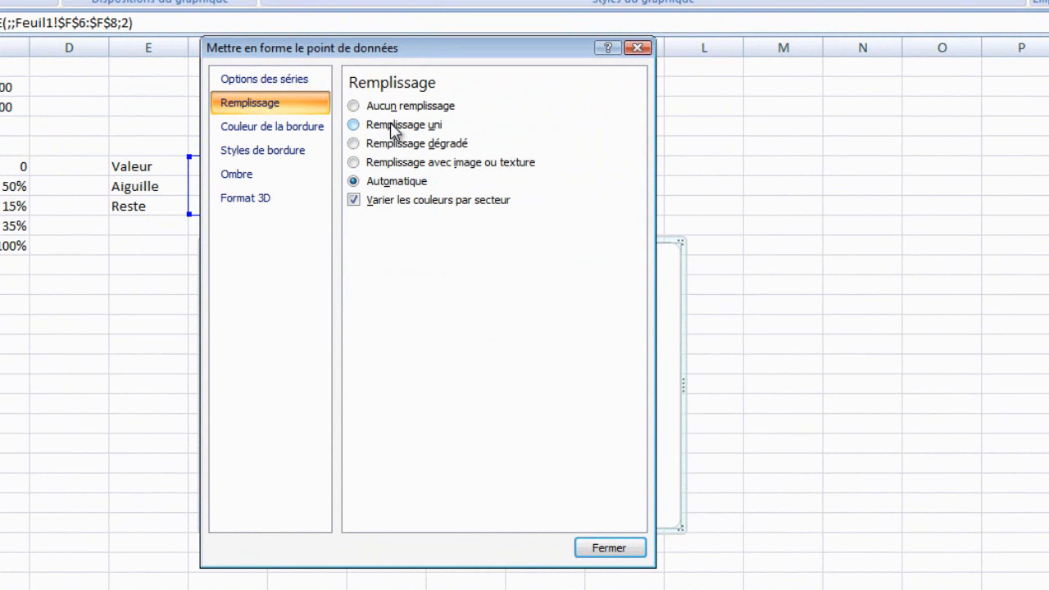
{"action": "left_click", "coordinate": [395, 124]}
{"action": "left_click", "coordinate": [387, 105]}
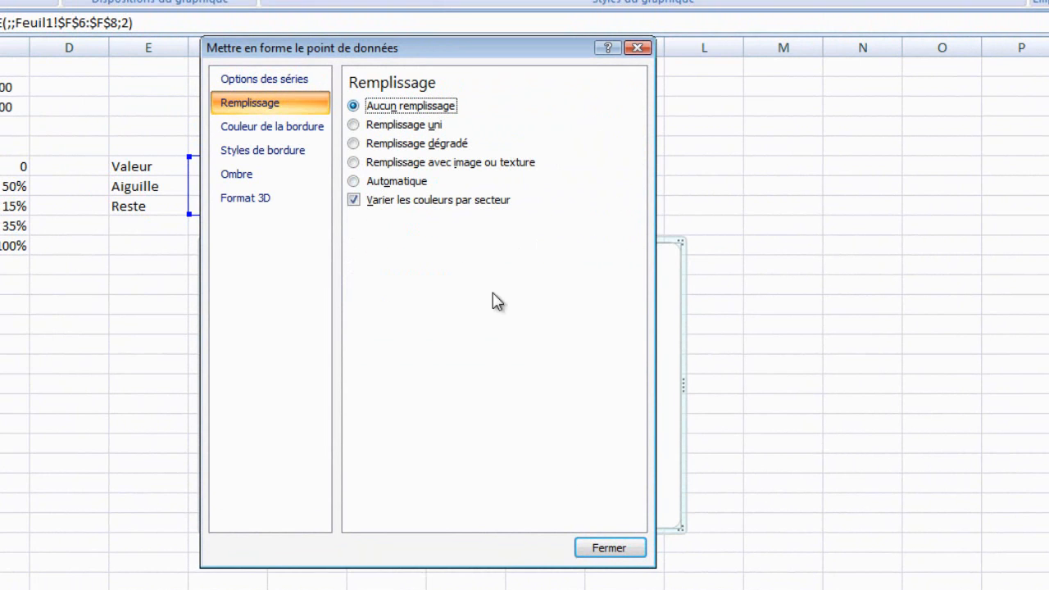
{"action": "left_click", "coordinate": [608, 547]}
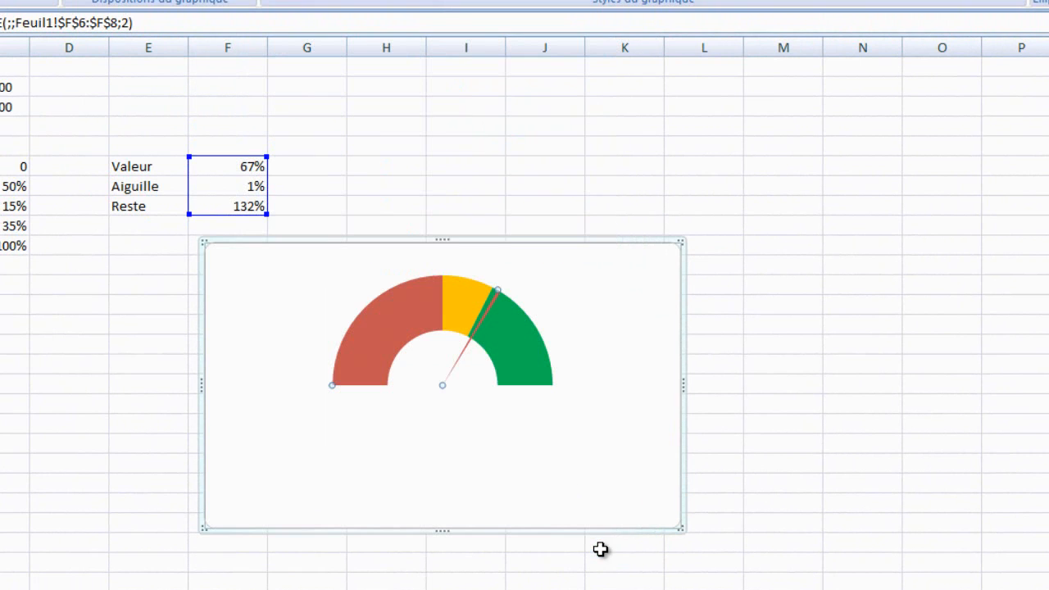
Step: Try to give the needle slice a solid black fill, and undo the change
{"action": "right_click", "coordinate": [472, 348]}
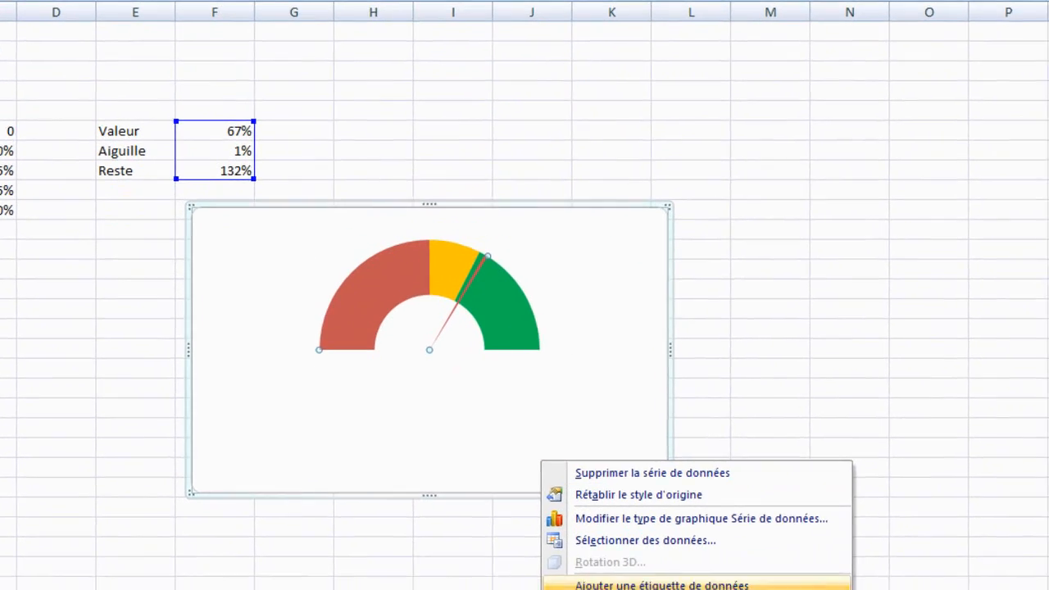
{"action": "left_click", "coordinate": [597, 559]}
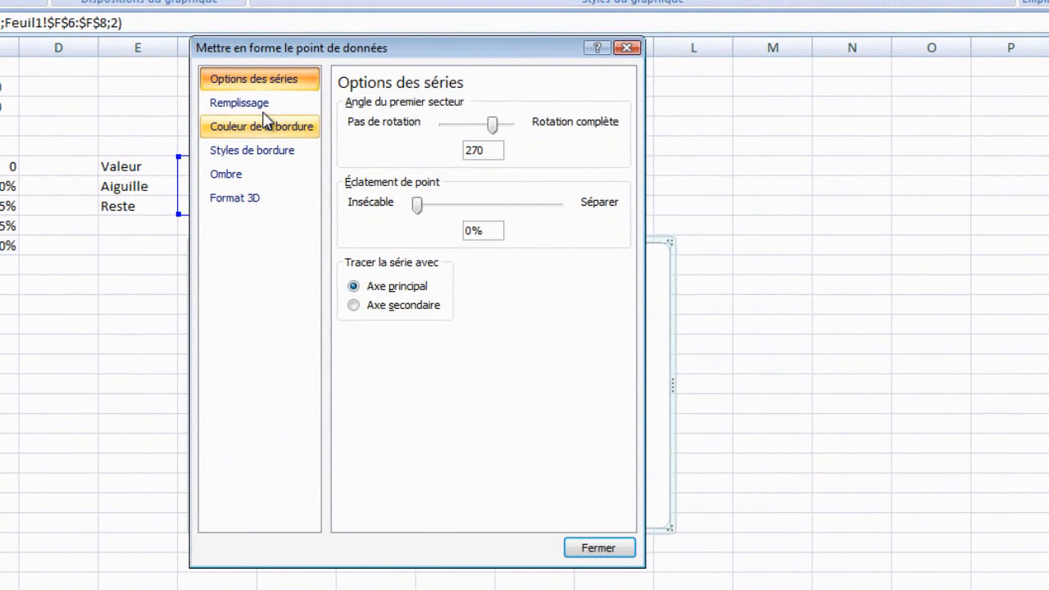
{"action": "left_click", "coordinate": [263, 107]}
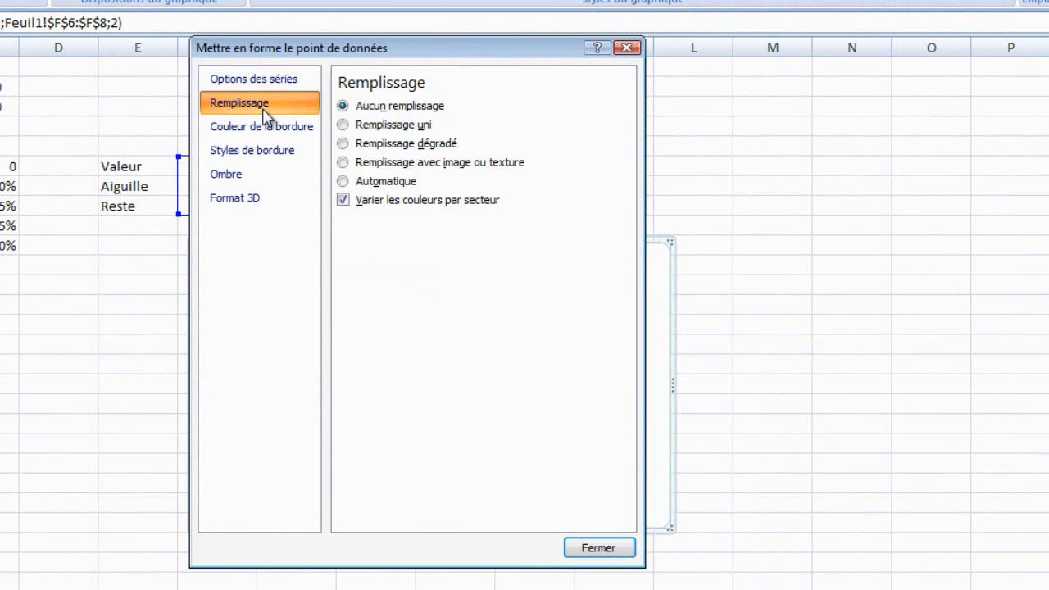
{"action": "left_click", "coordinate": [343, 126]}
{"action": "left_click", "coordinate": [440, 224]}
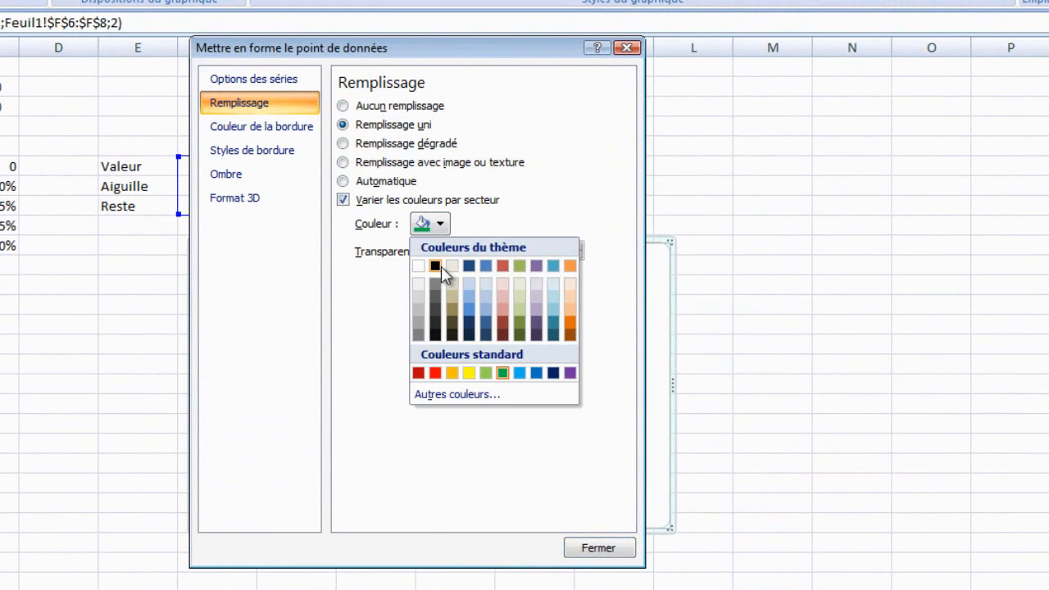
{"action": "left_click", "coordinate": [436, 267]}
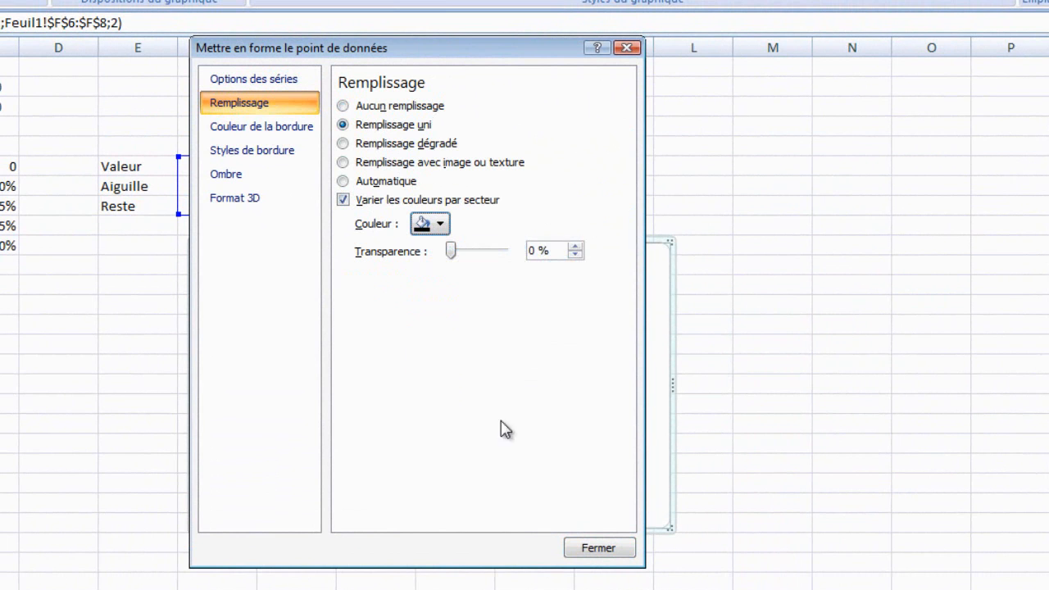
{"action": "left_click", "coordinate": [580, 549]}
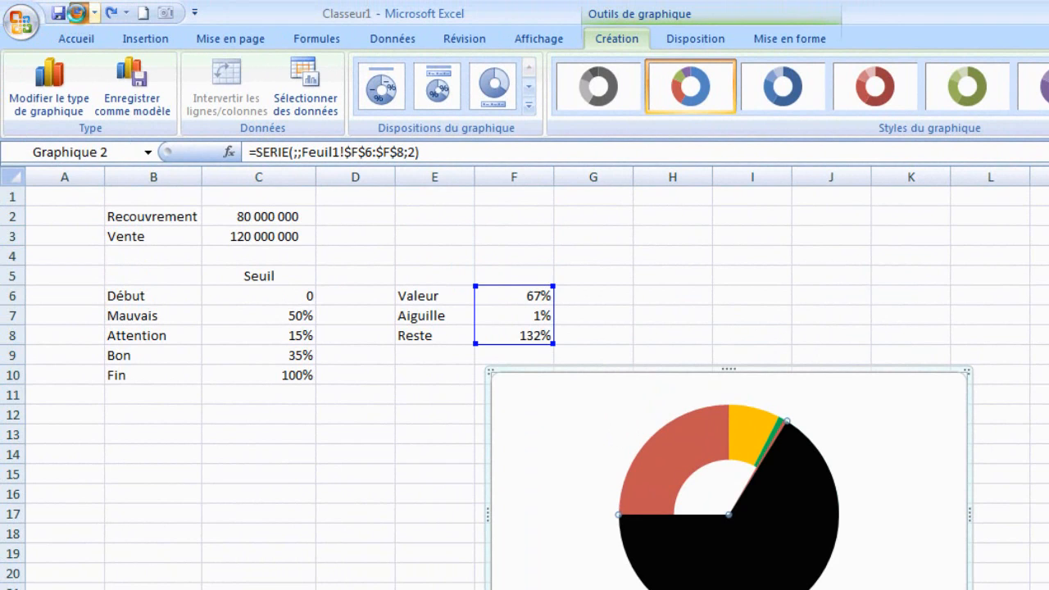
{"action": "left_click", "coordinate": [80, 12]}
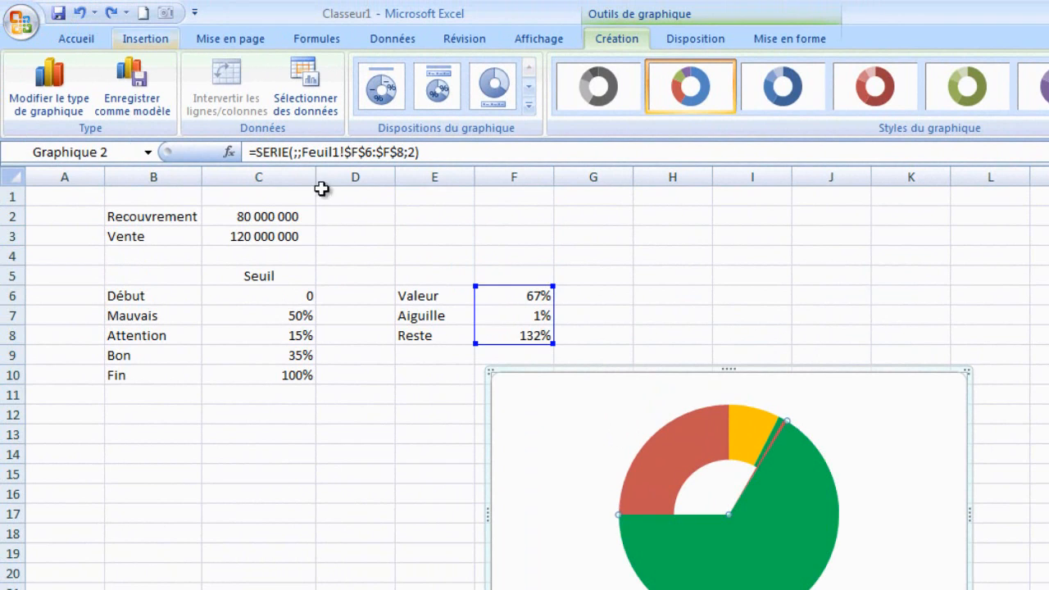
{"action": "left_click", "coordinate": [81, 13]}
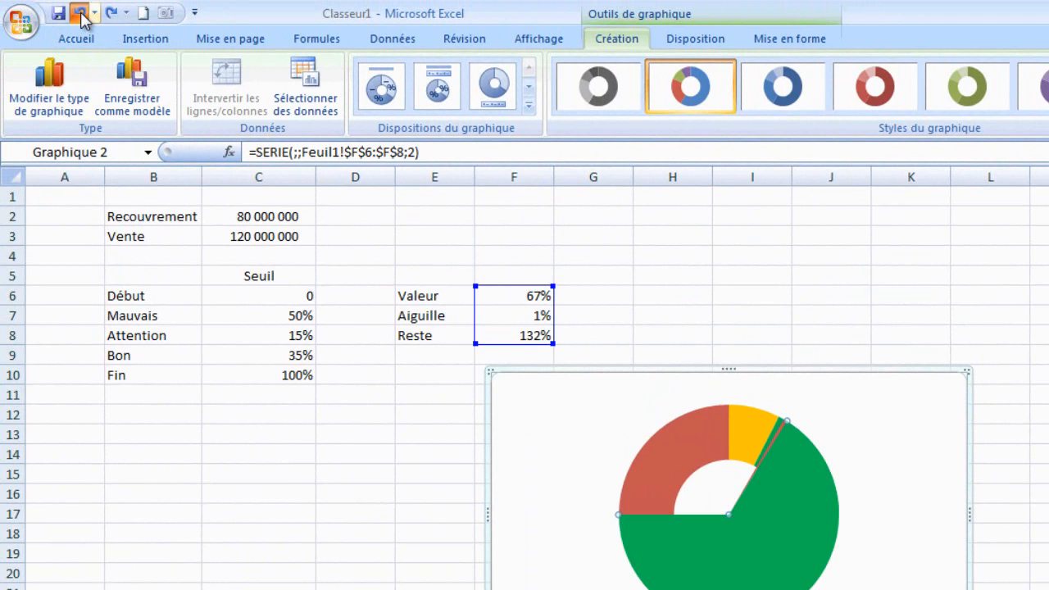
Step: Fill only the thin Aiguille slice of the pie with solid black (Remplissage uni)
{"action": "left_click", "coordinate": [774, 442]}
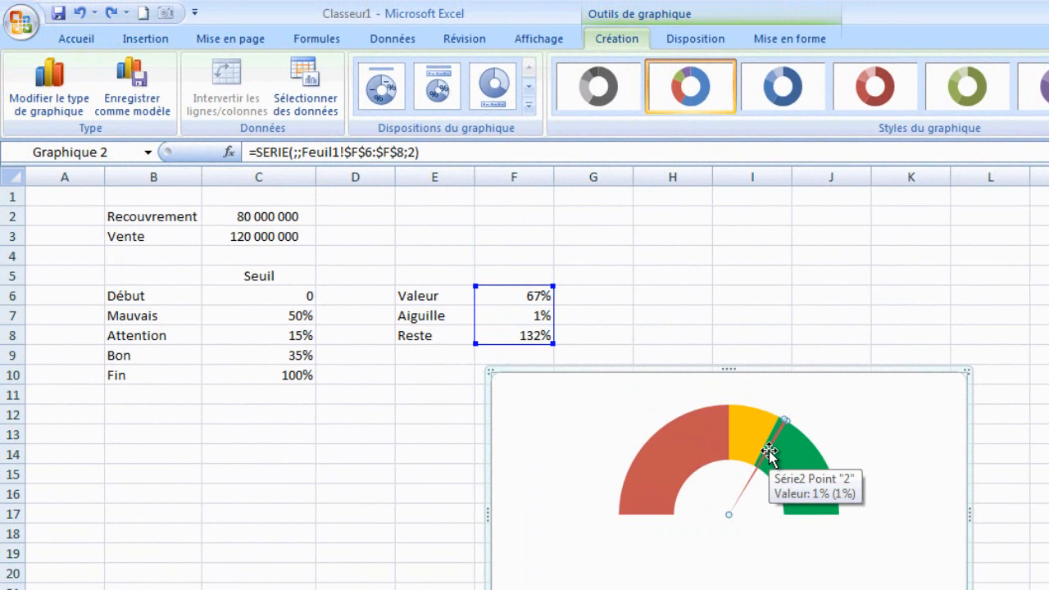
{"action": "right_click", "coordinate": [769, 451]}
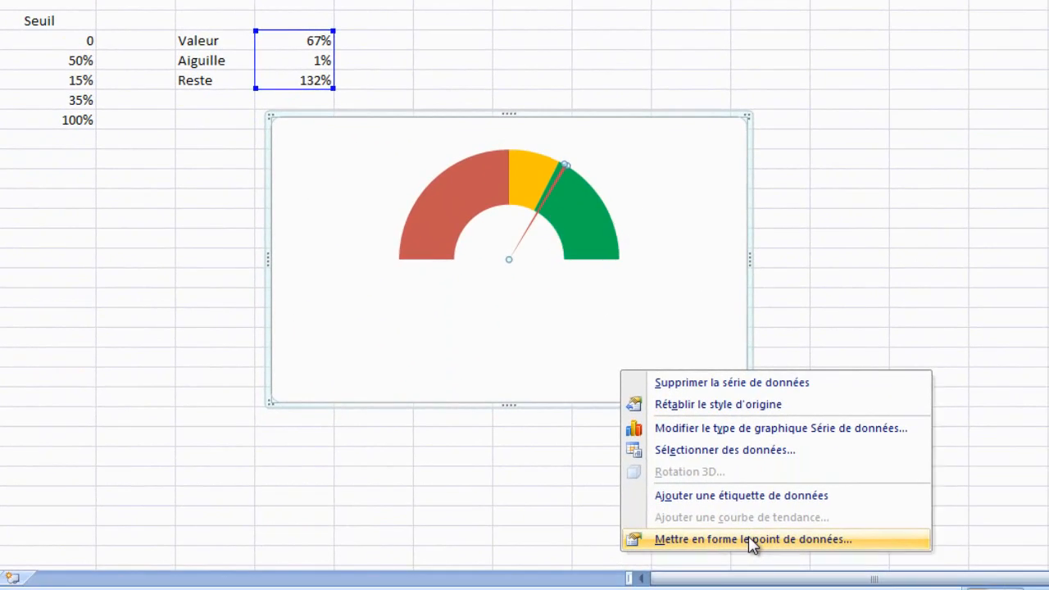
{"action": "left_click", "coordinate": [751, 541]}
{"action": "left_click", "coordinate": [316, 0]}
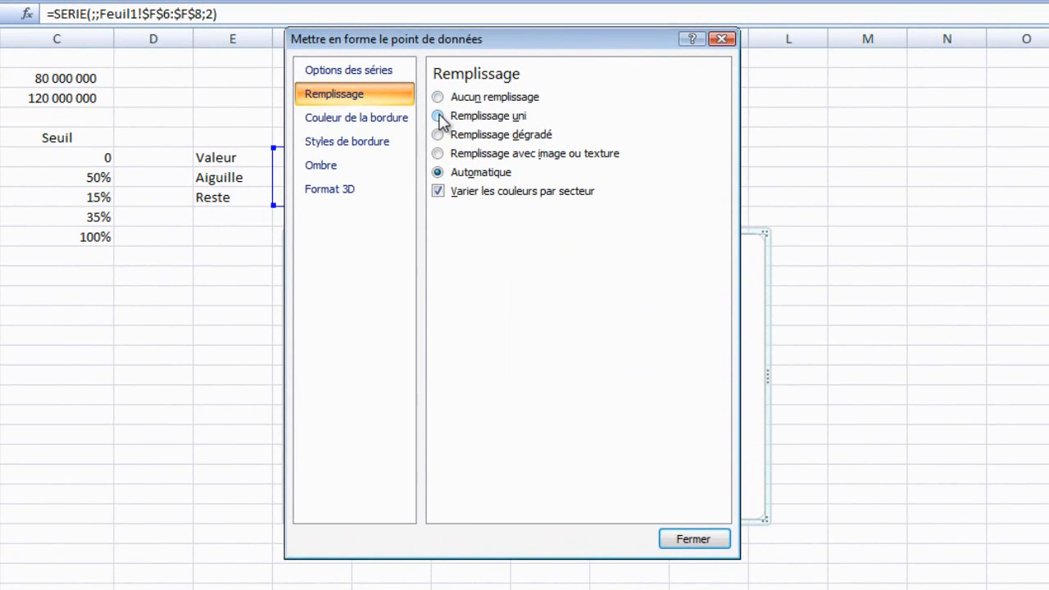
{"action": "left_click", "coordinate": [437, 116]}
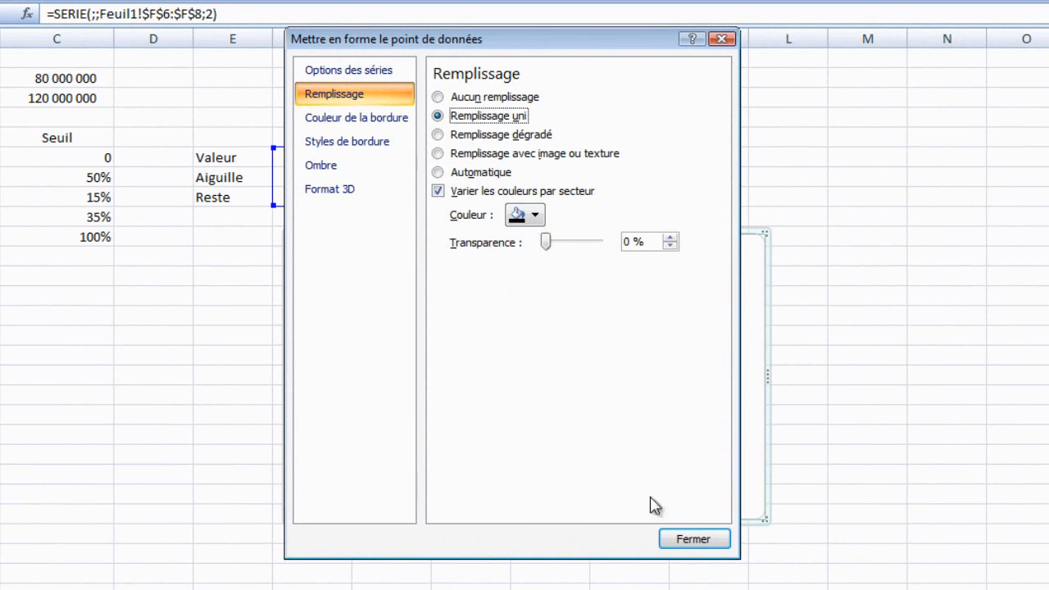
{"action": "left_click", "coordinate": [677, 541]}
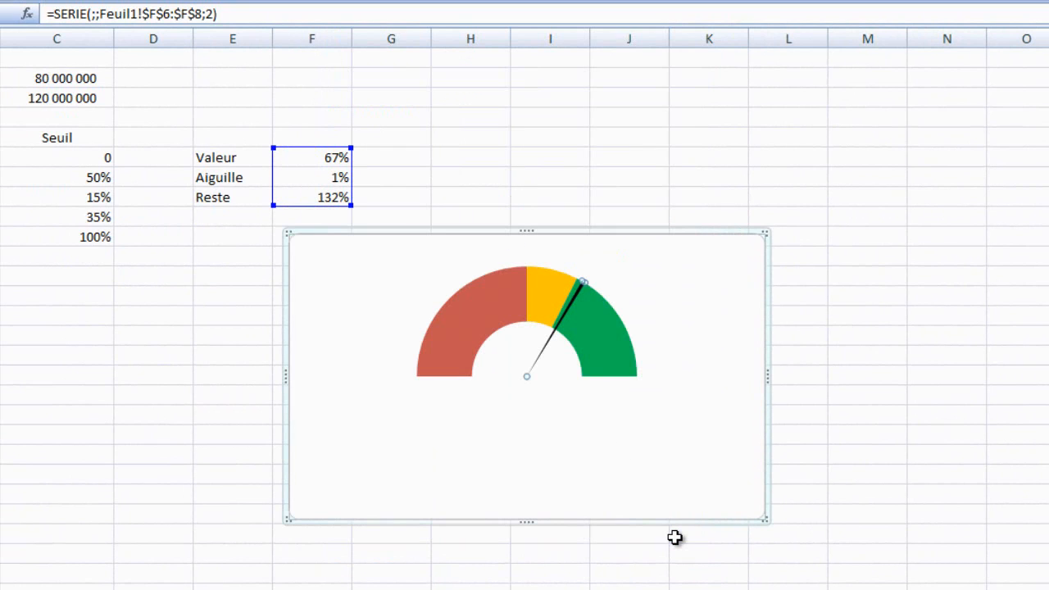
{"action": "left_click", "coordinate": [673, 295]}
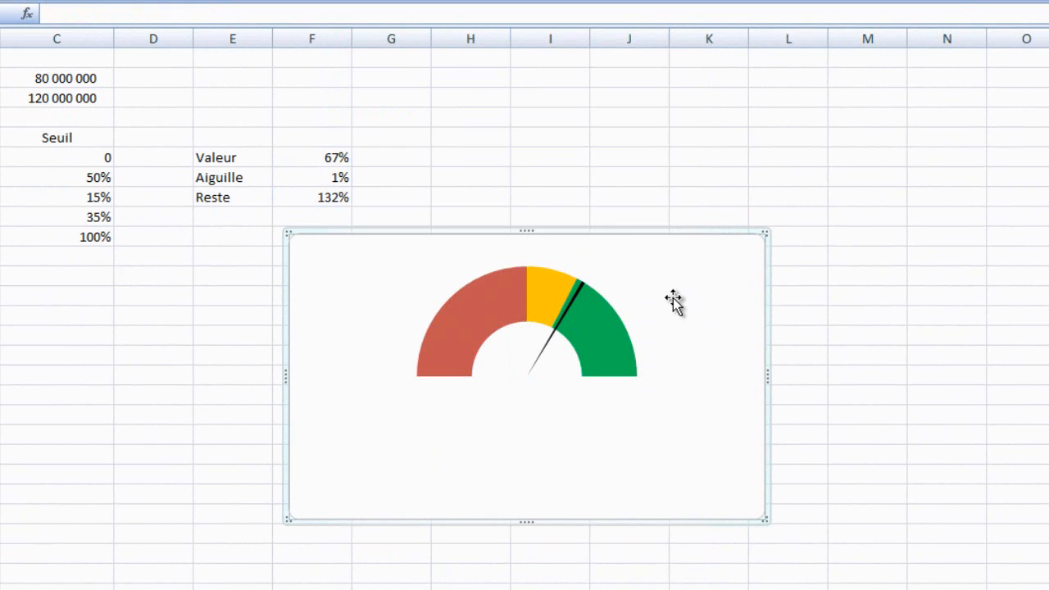
Step: Add a data label to the black needle slice alone
{"action": "left_click", "coordinate": [582, 290]}
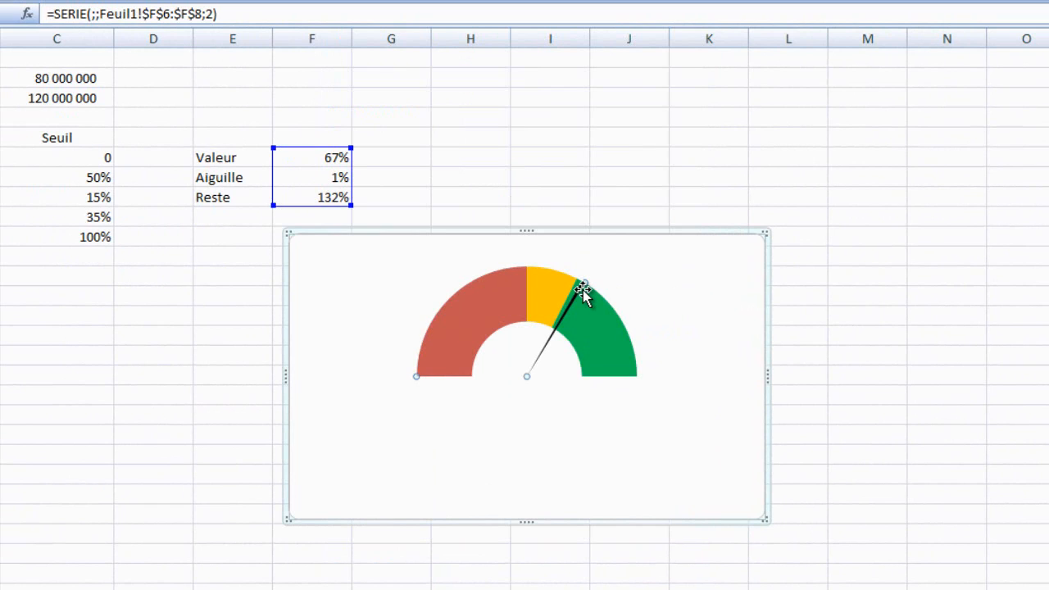
{"action": "left_click", "coordinate": [577, 298]}
{"action": "right_click", "coordinate": [574, 299]}
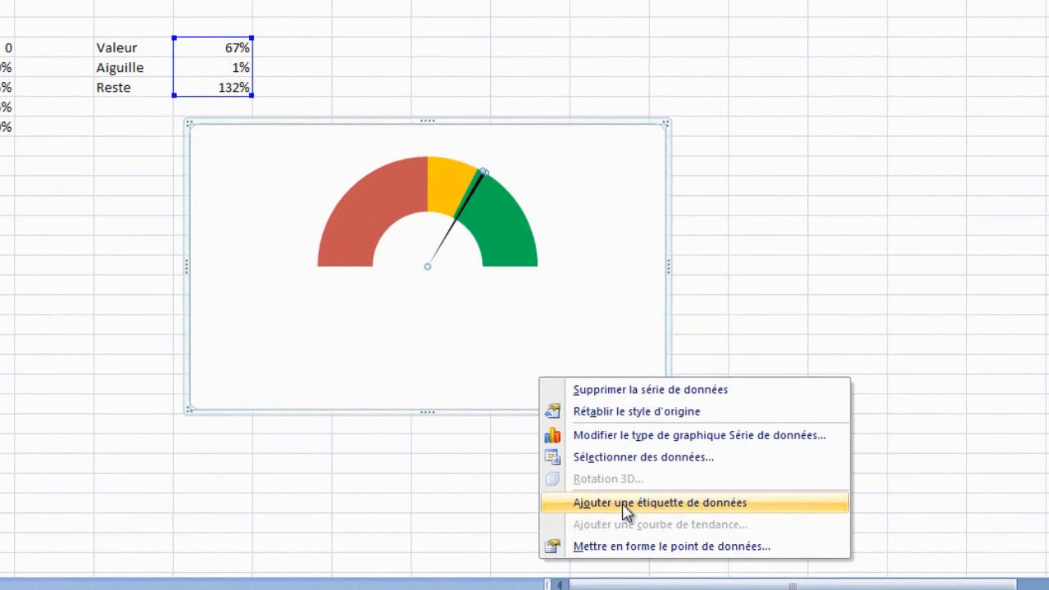
{"action": "left_click", "coordinate": [627, 511]}
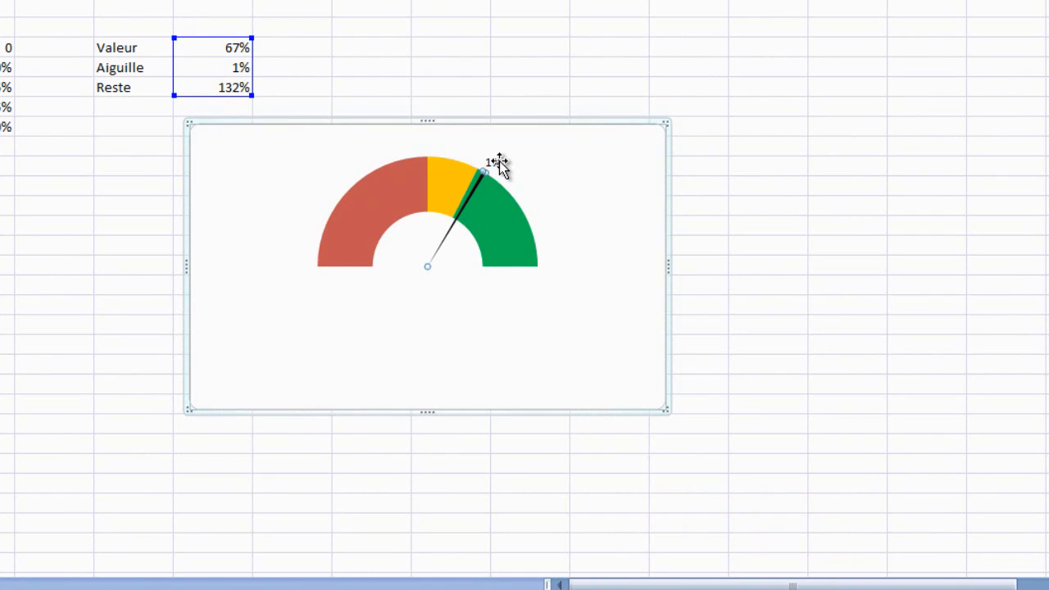
Step: Link the needle's data label to the Valeur cell with the formula =Feuil1!$F$6
{"action": "mouse_move", "coordinate": [384, 198]}
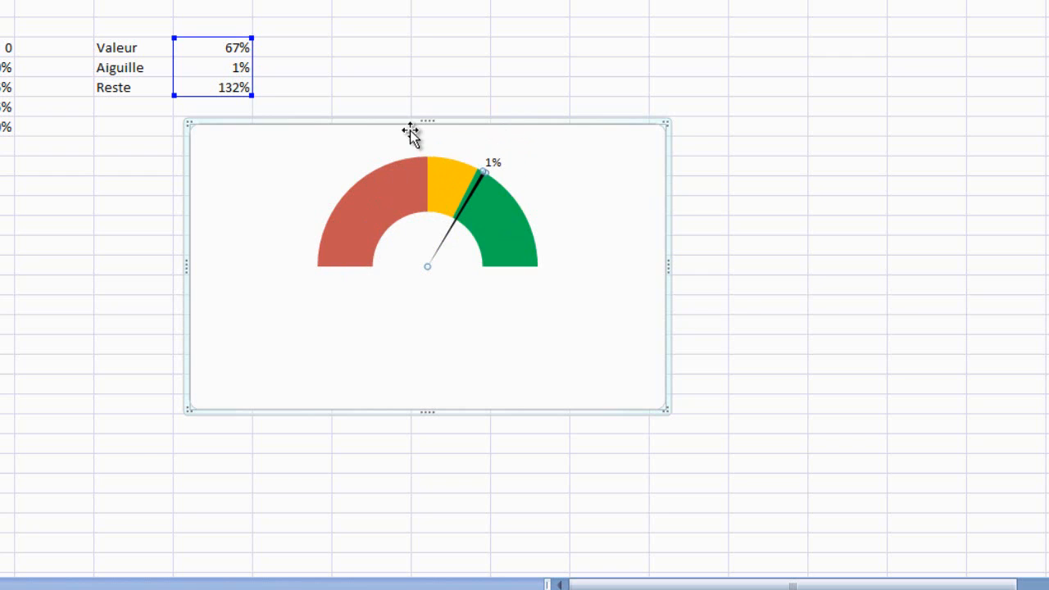
{"action": "left_click", "coordinate": [496, 162]}
{"action": "left_click", "coordinate": [499, 161]}
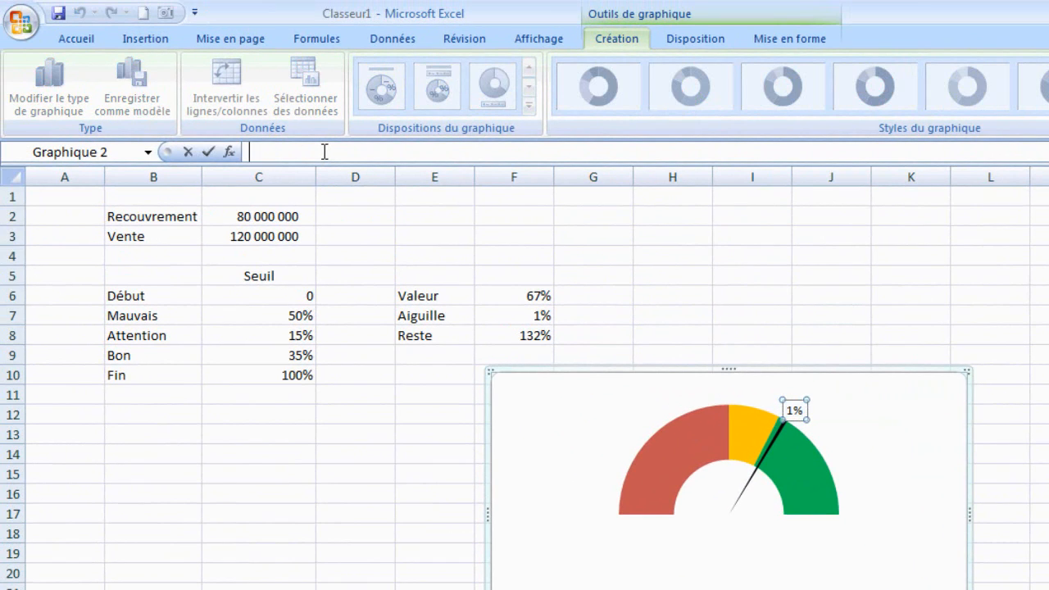
{"action": "left_click", "coordinate": [504, 297]}
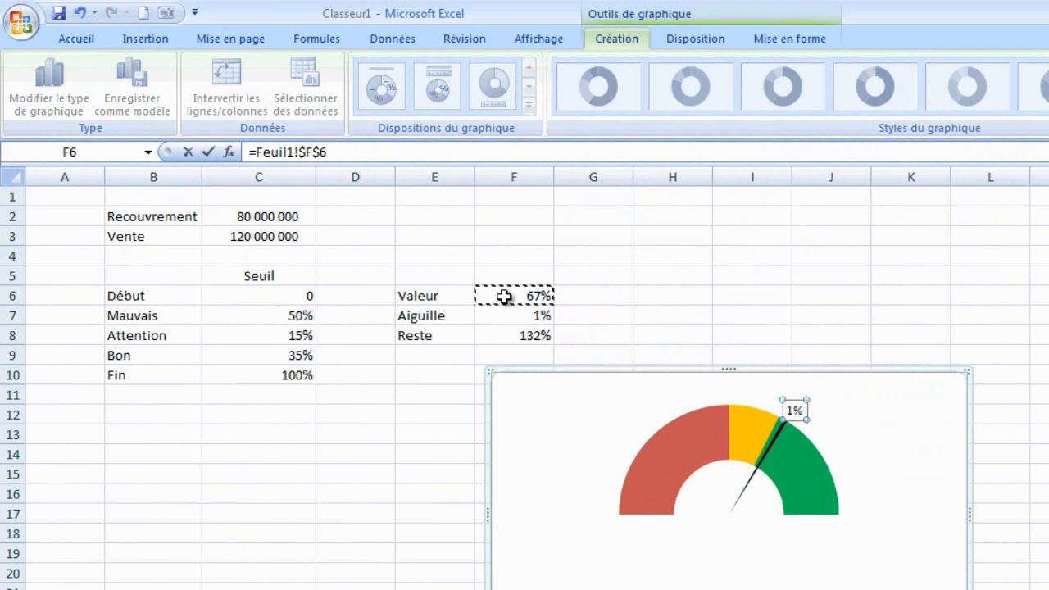
{"action": "key", "text": "Return"}
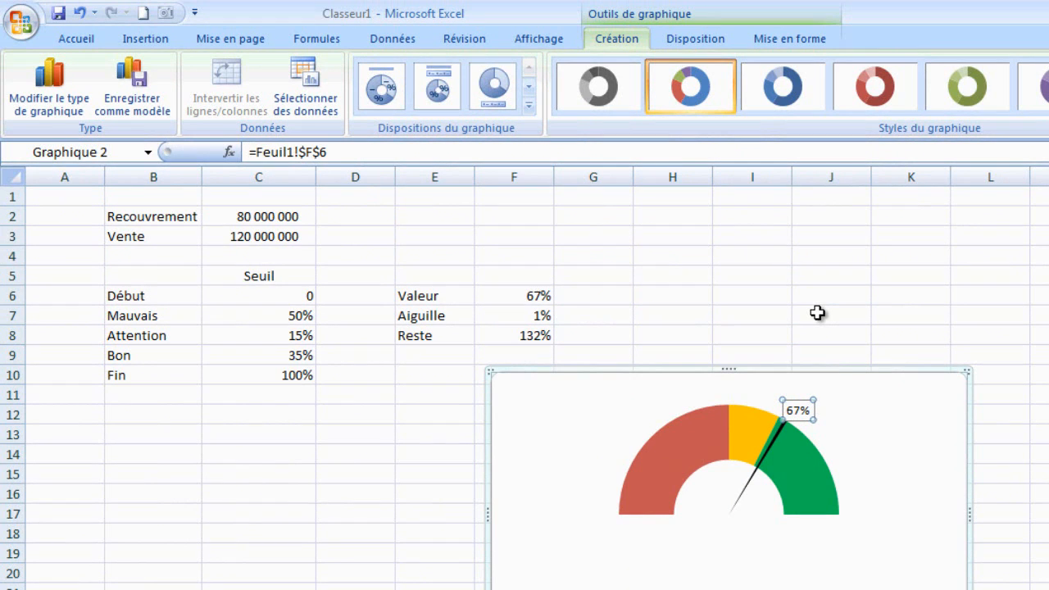
Step: Deselect the chart and set the Recouvrement amount in cell C2 to 95000000
{"action": "left_click", "coordinate": [1039, 435]}
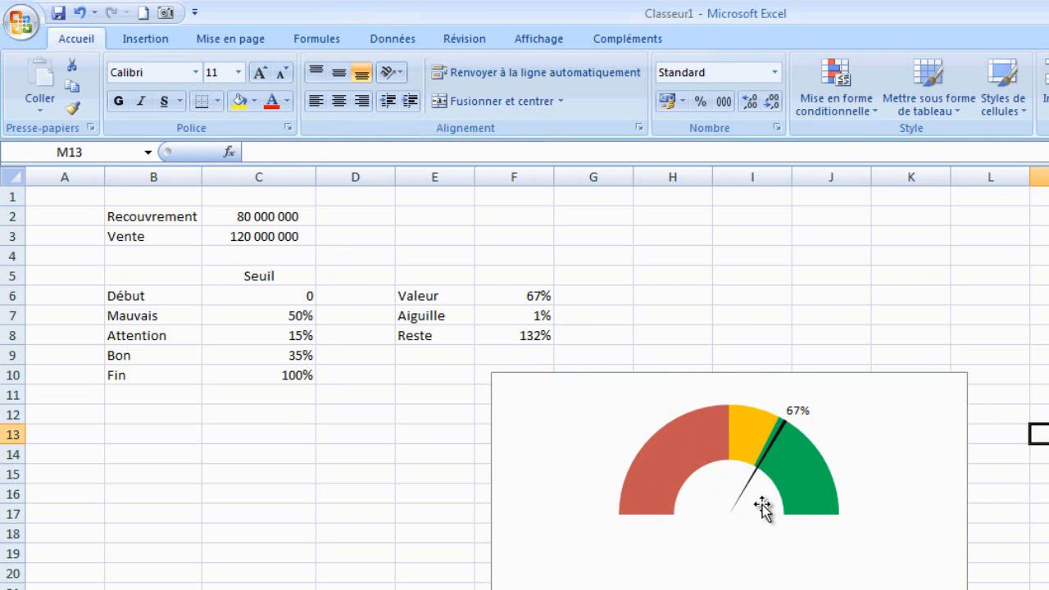
{"action": "left_click", "coordinate": [223, 219]}
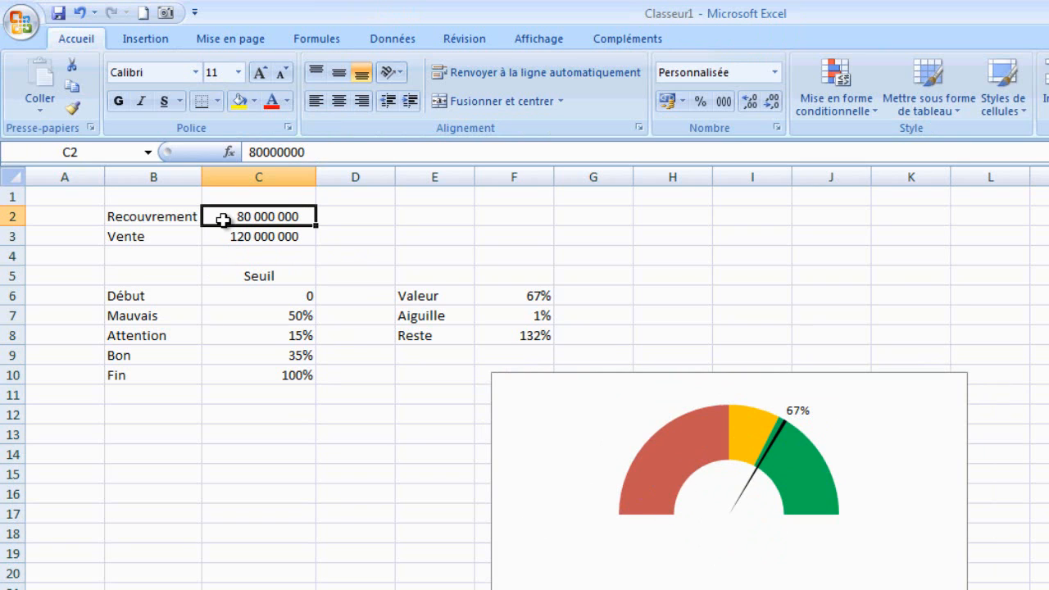
{"action": "type", "text": "9"}
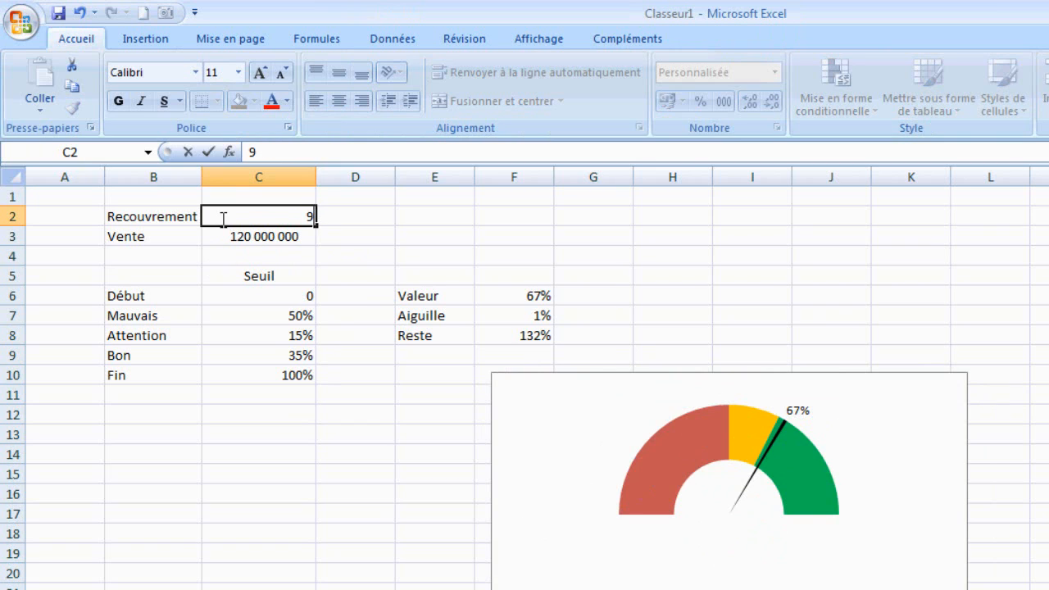
{"action": "type", "text": "5000000"}
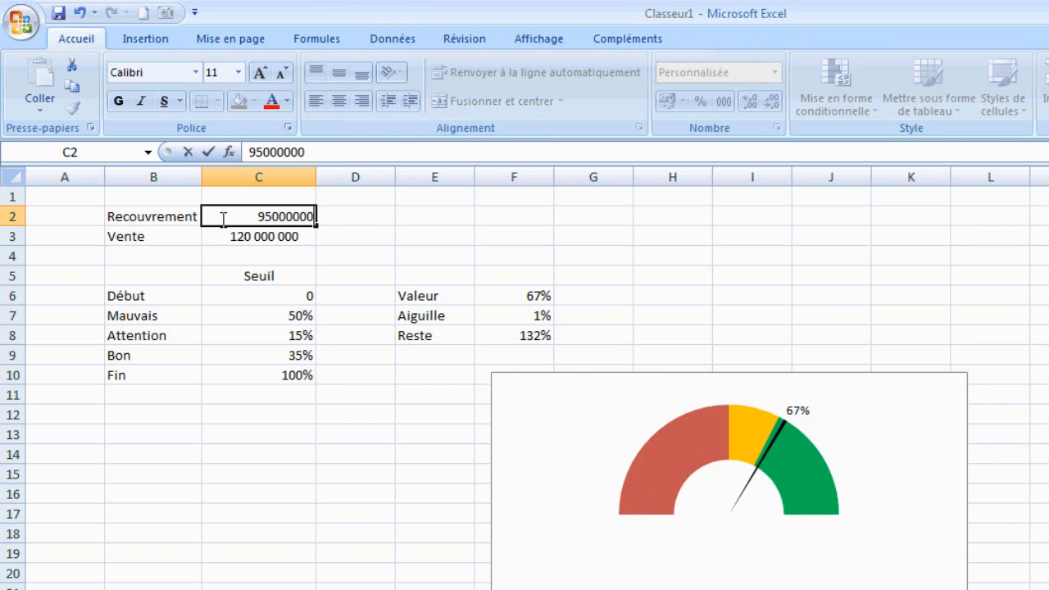
{"action": "left_click", "coordinate": [502, 243]}
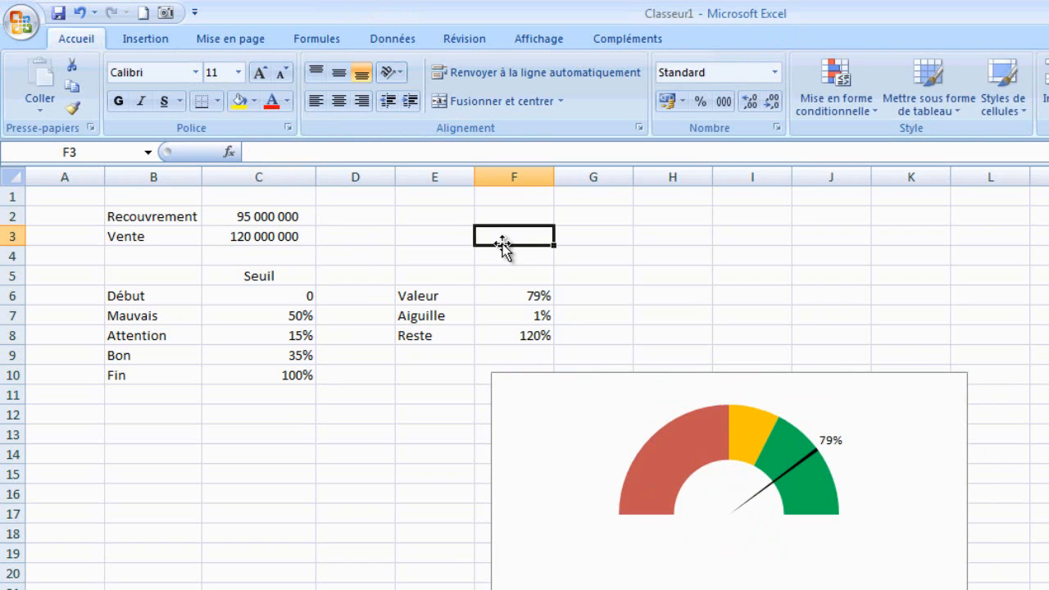
{"action": "left_click", "coordinate": [732, 288]}
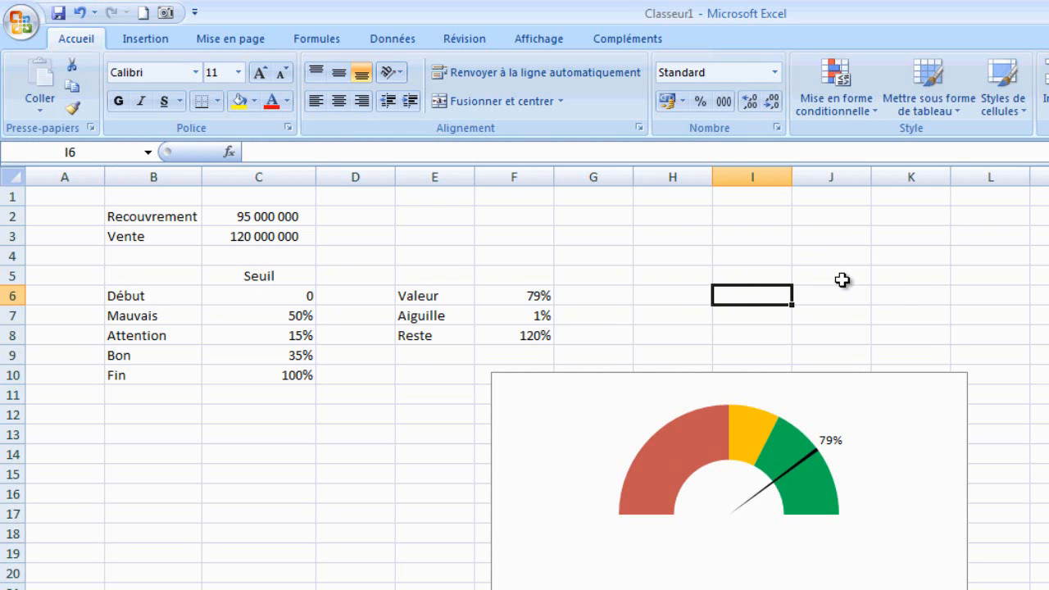
{"action": "left_click", "coordinate": [902, 295]}
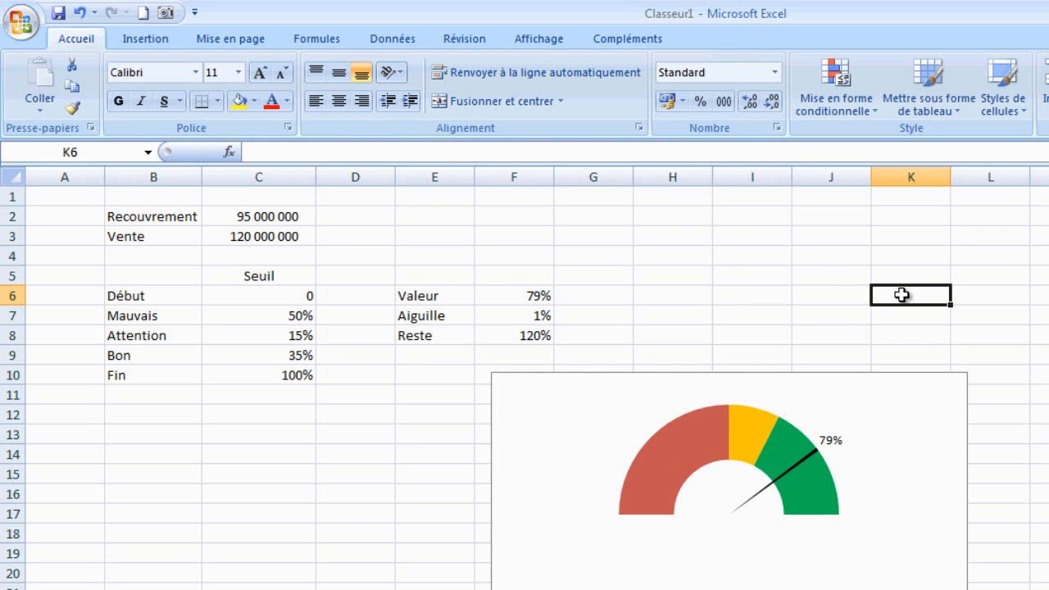